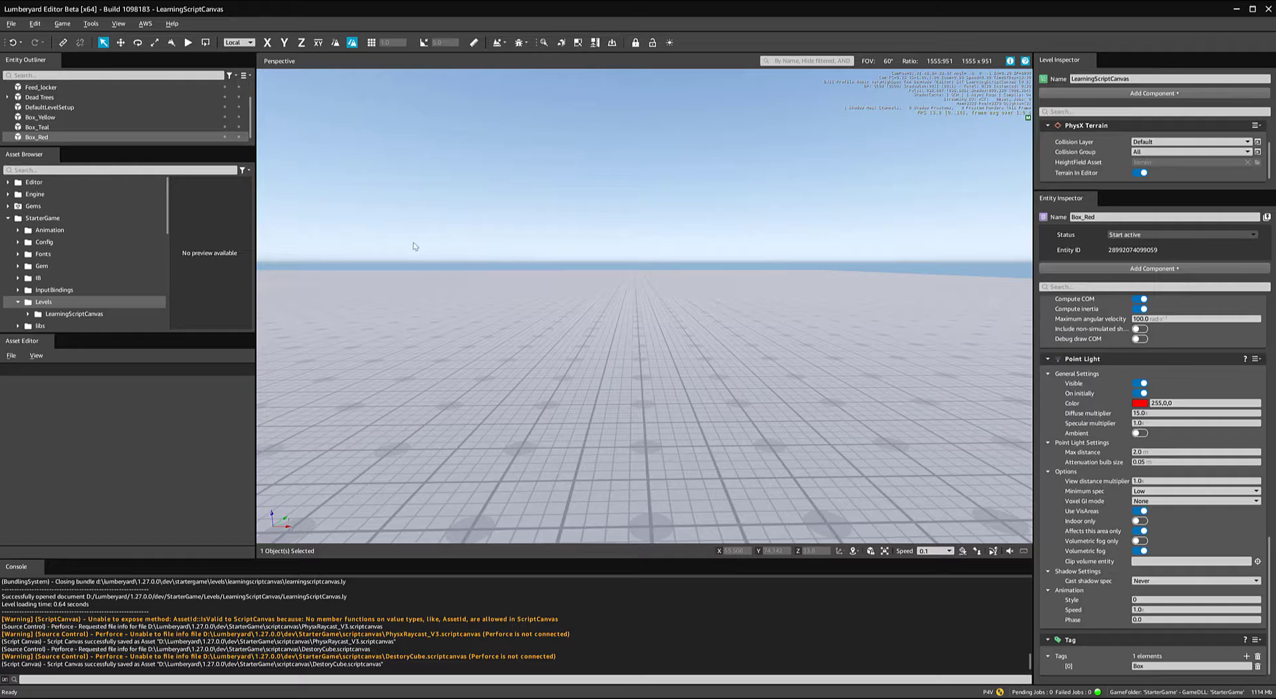
Create a new level named Play in the Levels folder
{"action": "left_click", "coordinate": [12, 24]}
{"action": "left_click", "coordinate": [26, 39]}
{"action": "type", "text": "Play"}
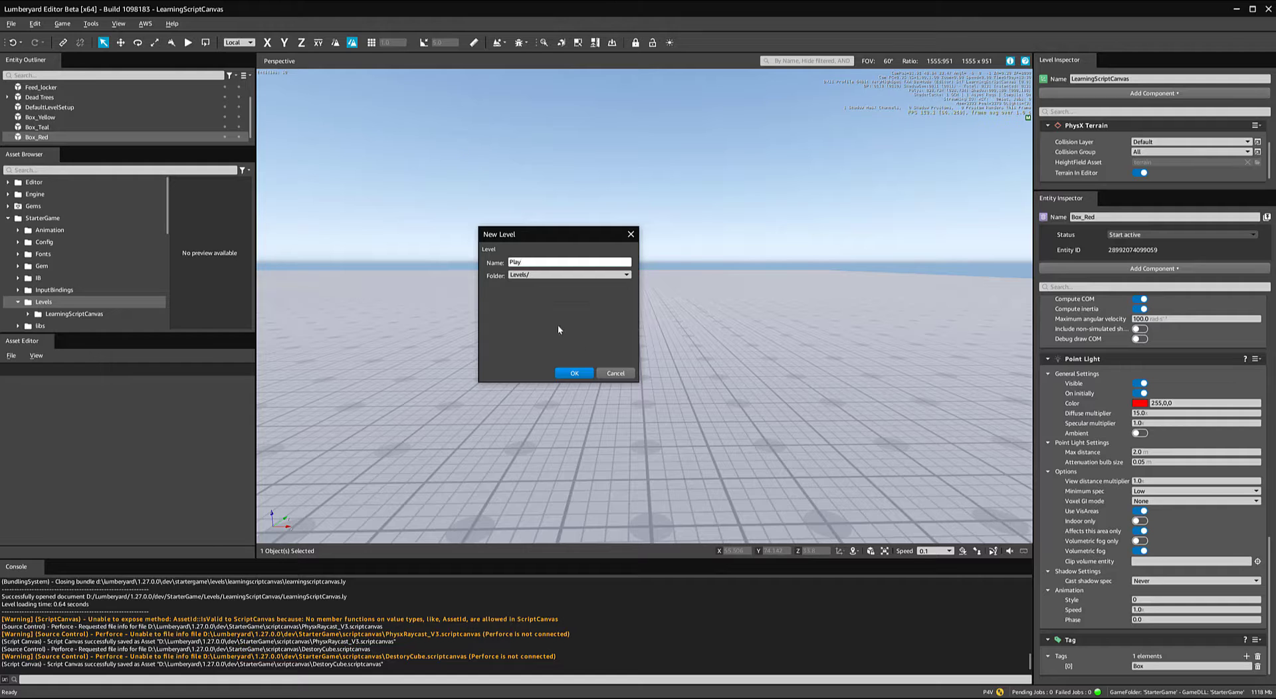
{"action": "left_click", "coordinate": [575, 374]}
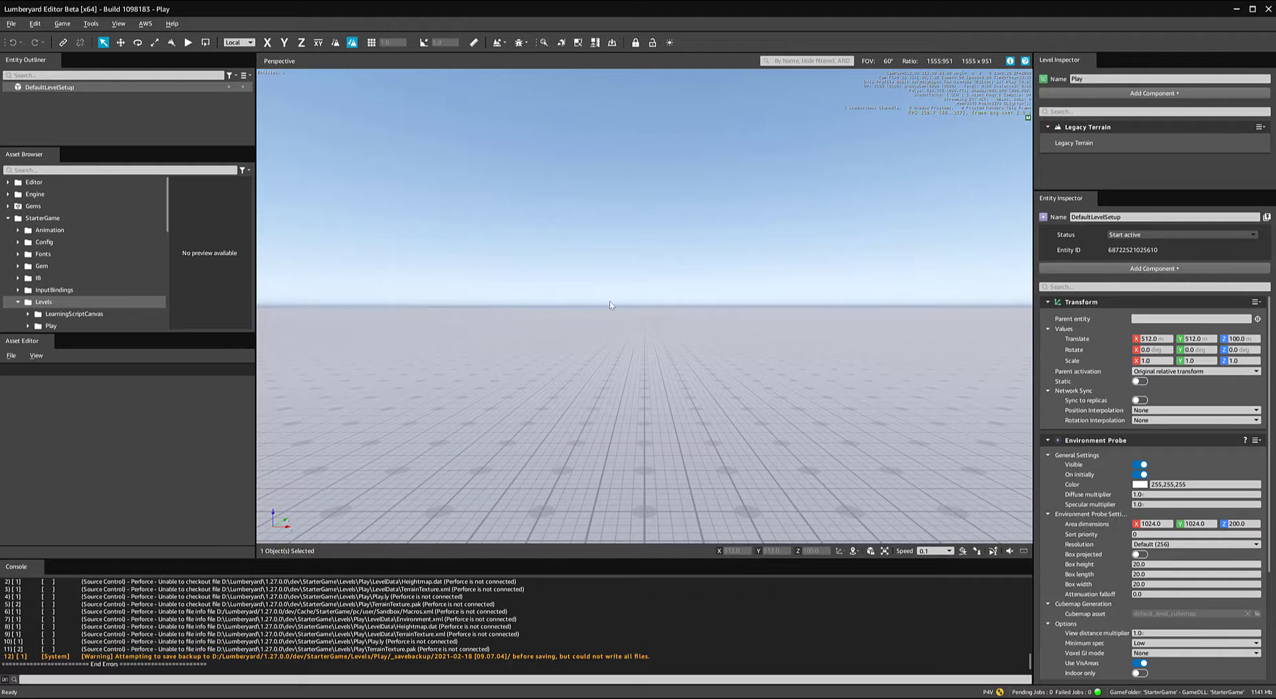
Clear all messages from the Console output
{"action": "right_click", "coordinate": [335, 610]}
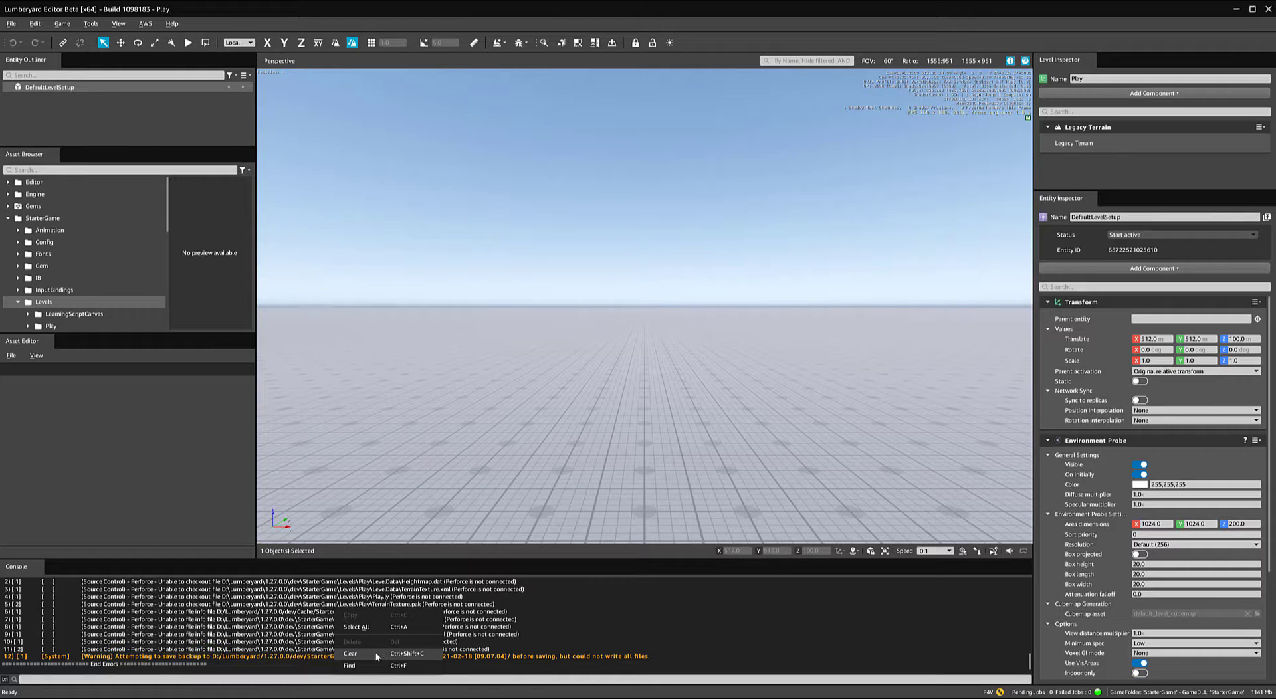
{"action": "left_click", "coordinate": [539, 647]}
{"action": "key", "text": "ctrl+a"}
{"action": "key", "text": "Delete"}
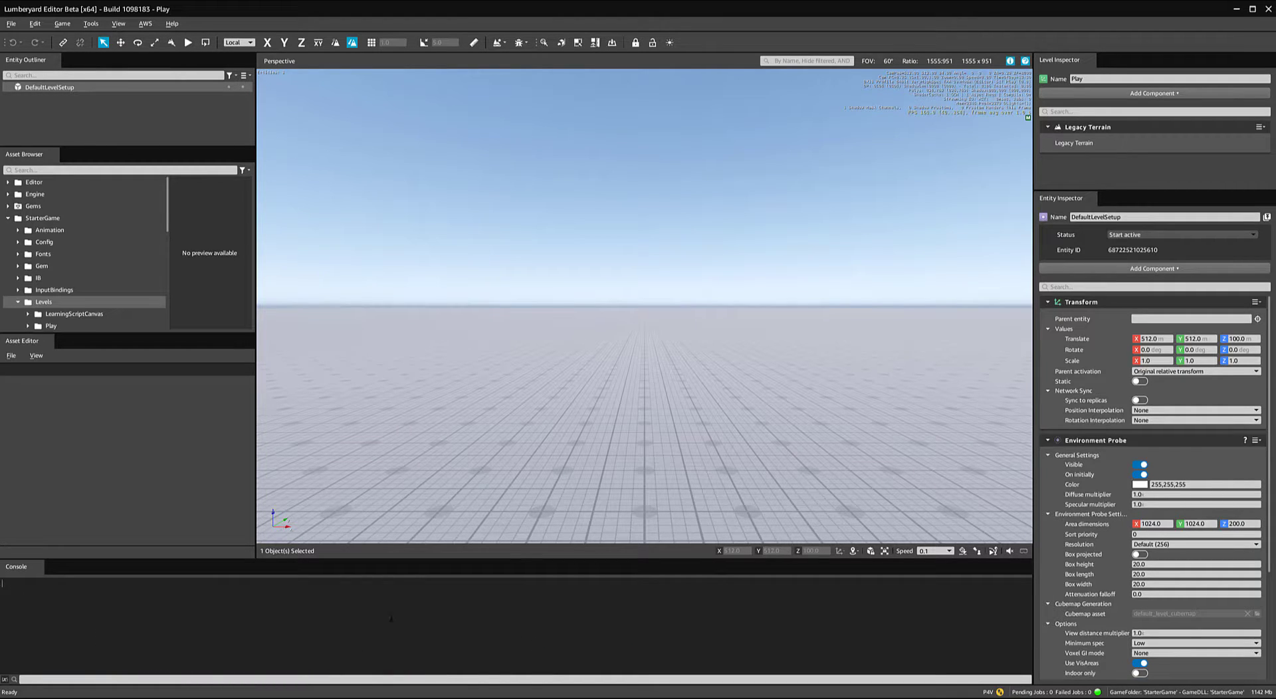
Hide the Console window, and open and close the Material Editor
{"action": "left_click", "coordinate": [92, 23]}
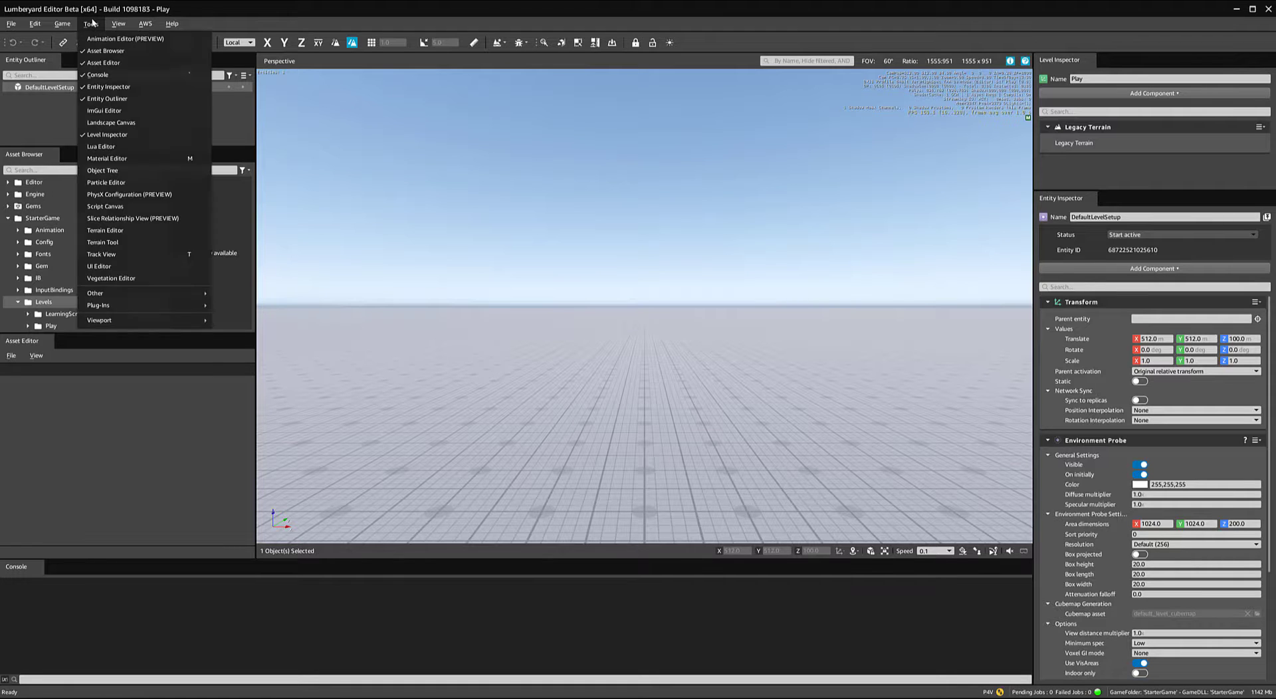
{"action": "left_click", "coordinate": [162, 75]}
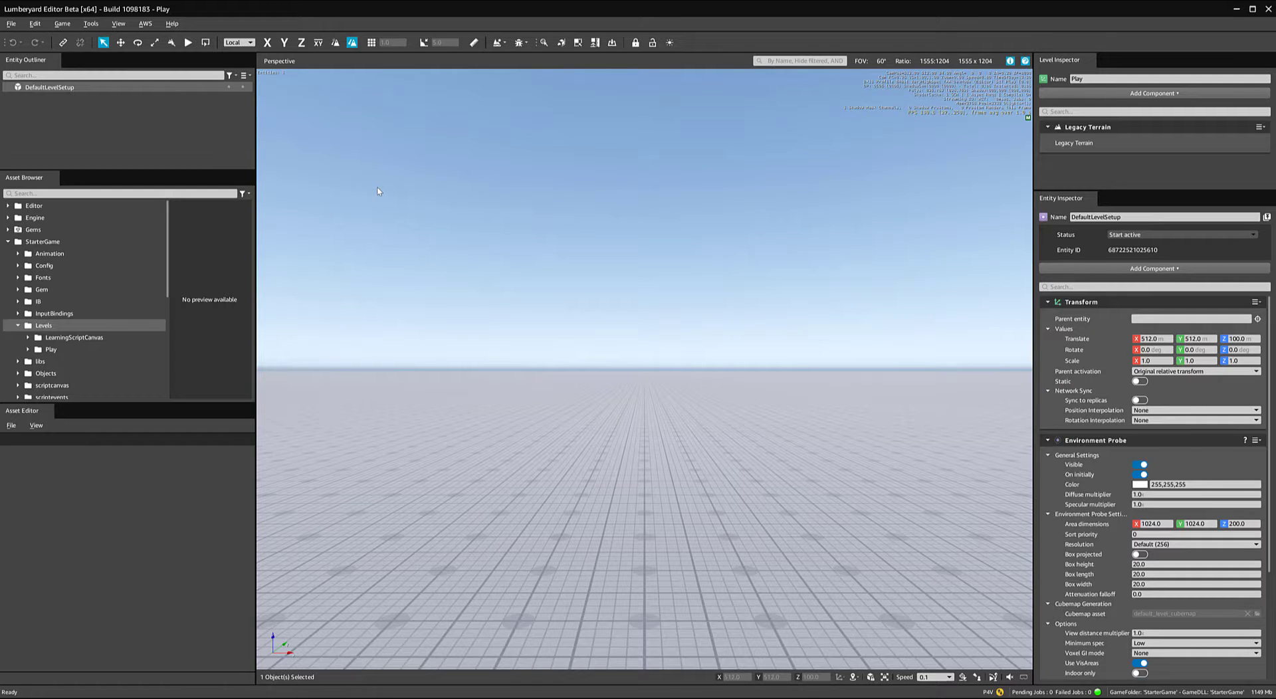
{"action": "left_click", "coordinate": [91, 23]}
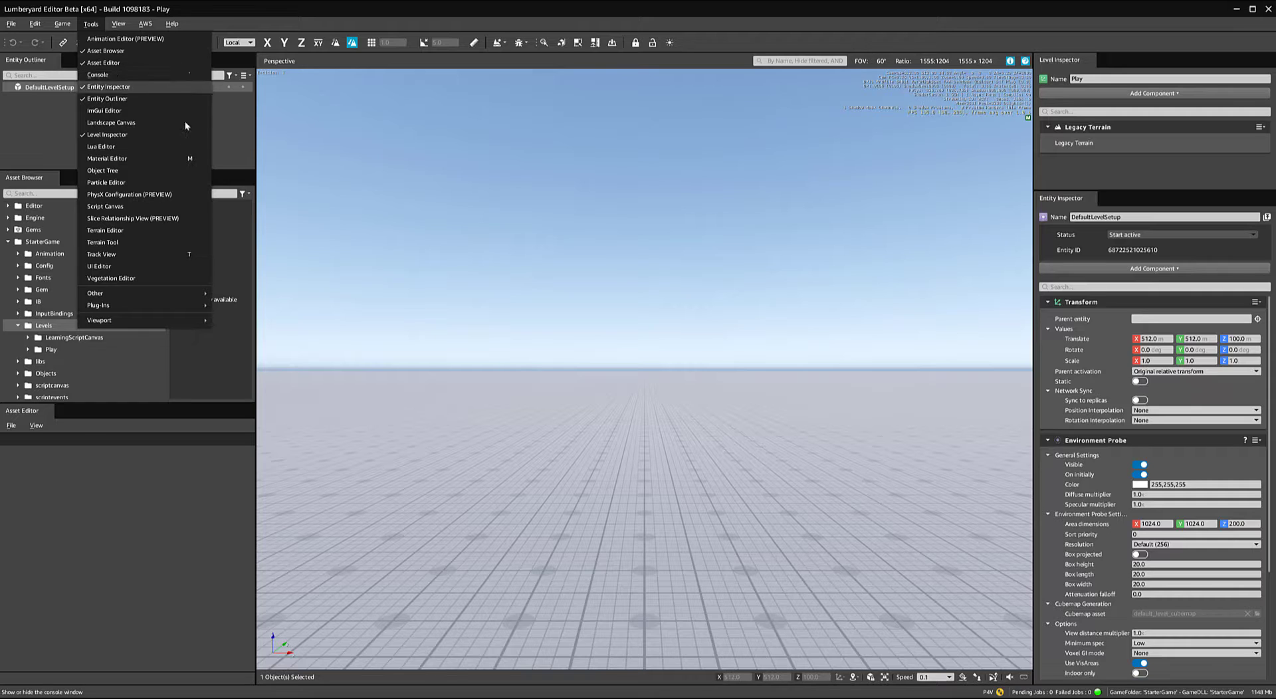
{"action": "left_click", "coordinate": [401, 234]}
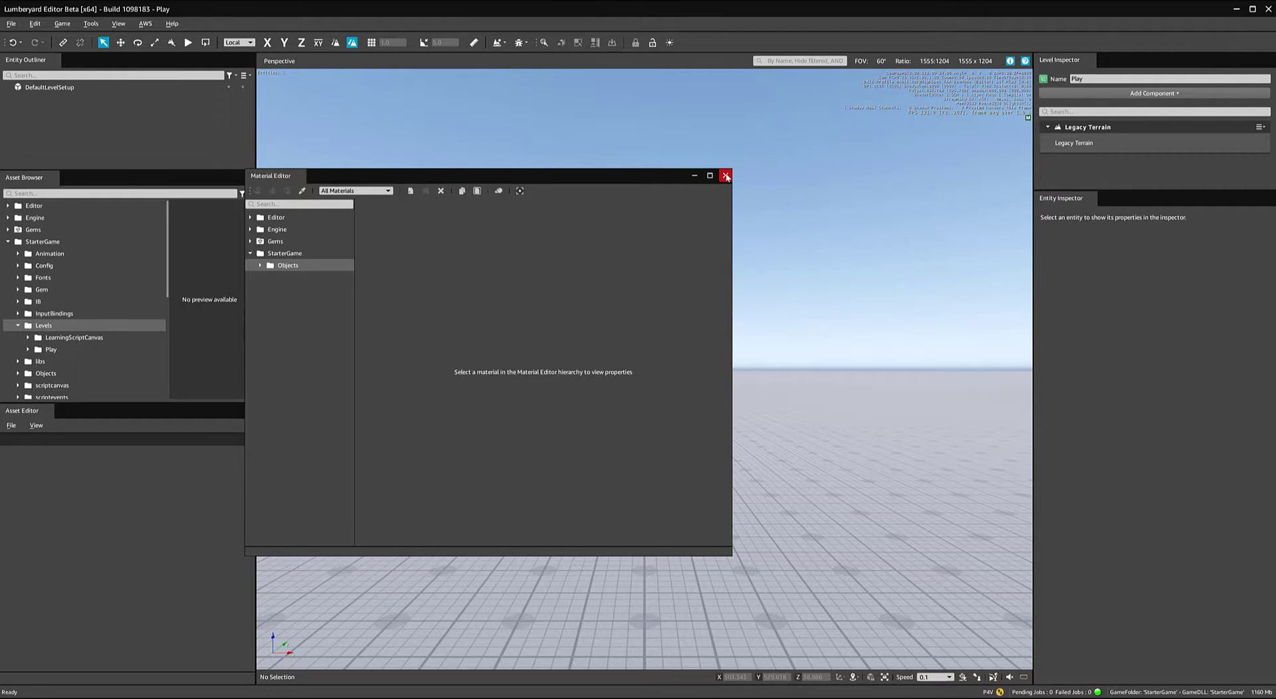
{"action": "left_click", "coordinate": [726, 176]}
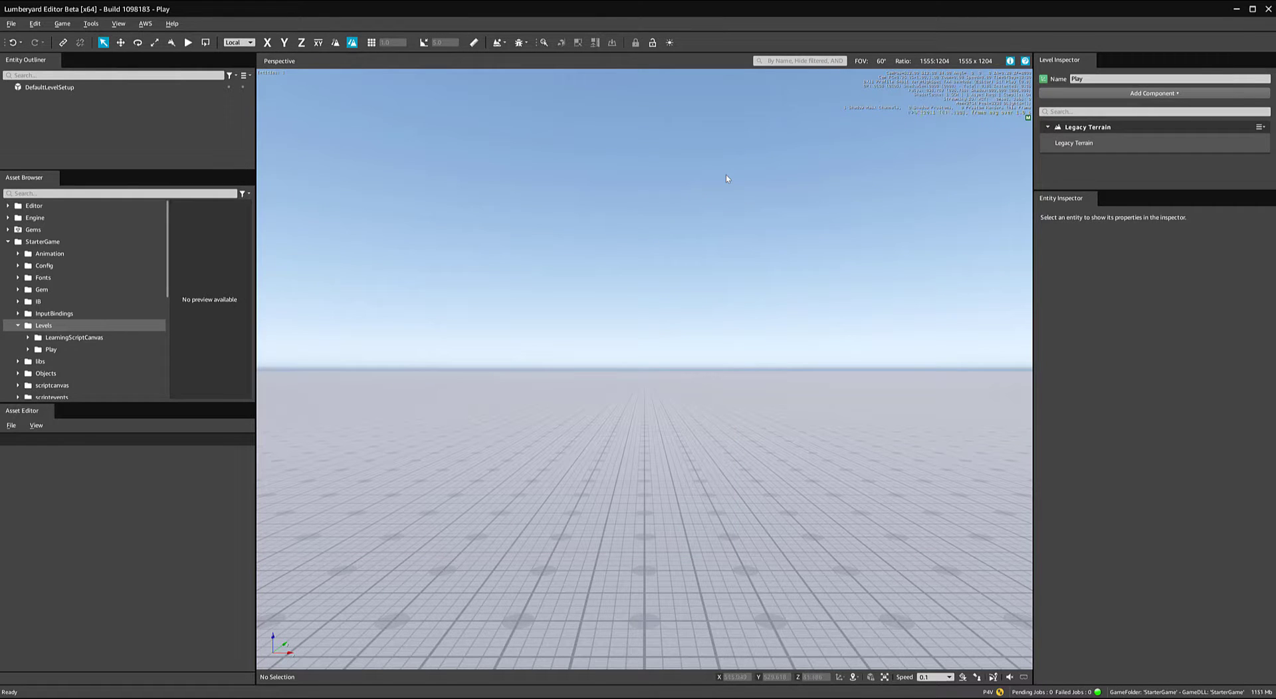
Show the Console window again
{"action": "left_click", "coordinate": [91, 24]}
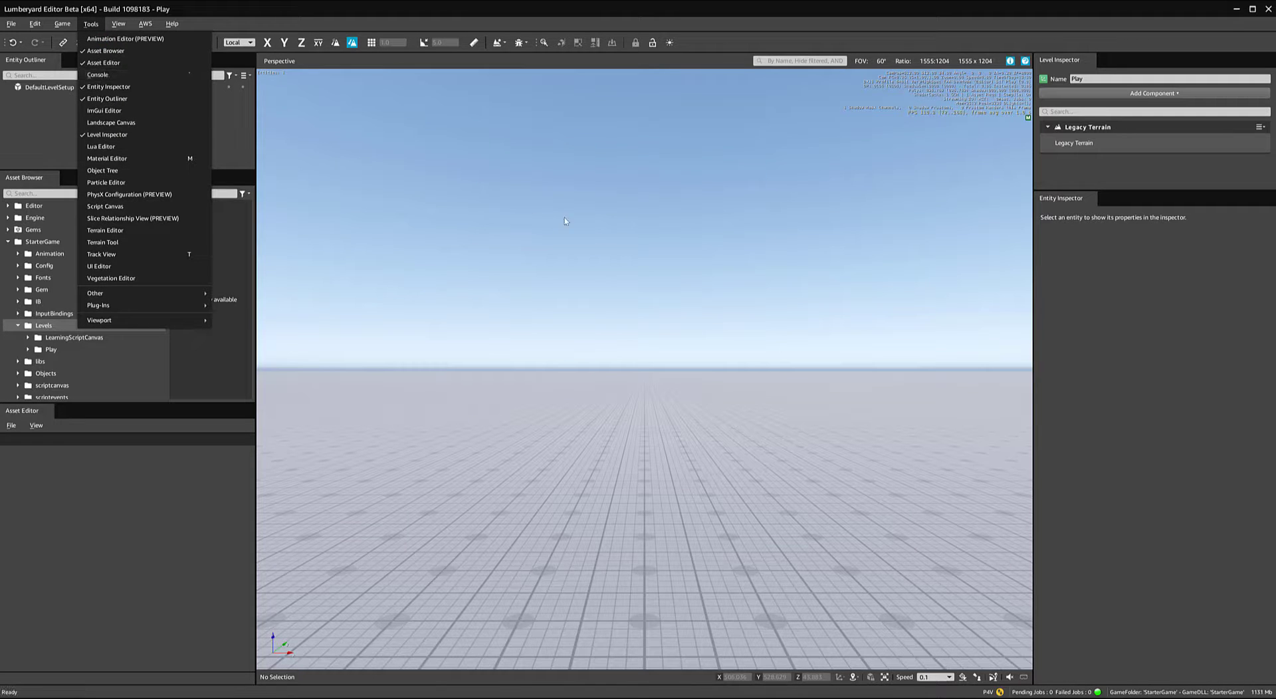
{"action": "left_click", "coordinate": [599, 233]}
{"action": "key", "text": "grave"}
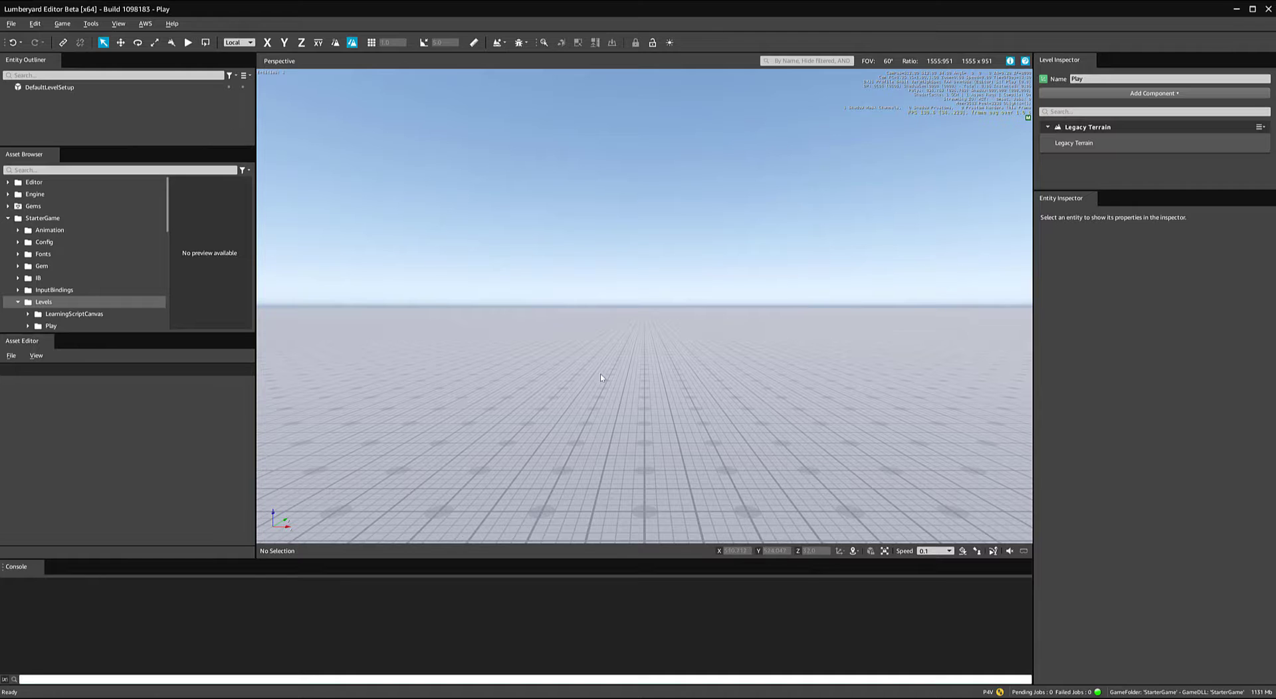
{"action": "left_click", "coordinate": [610, 392]}
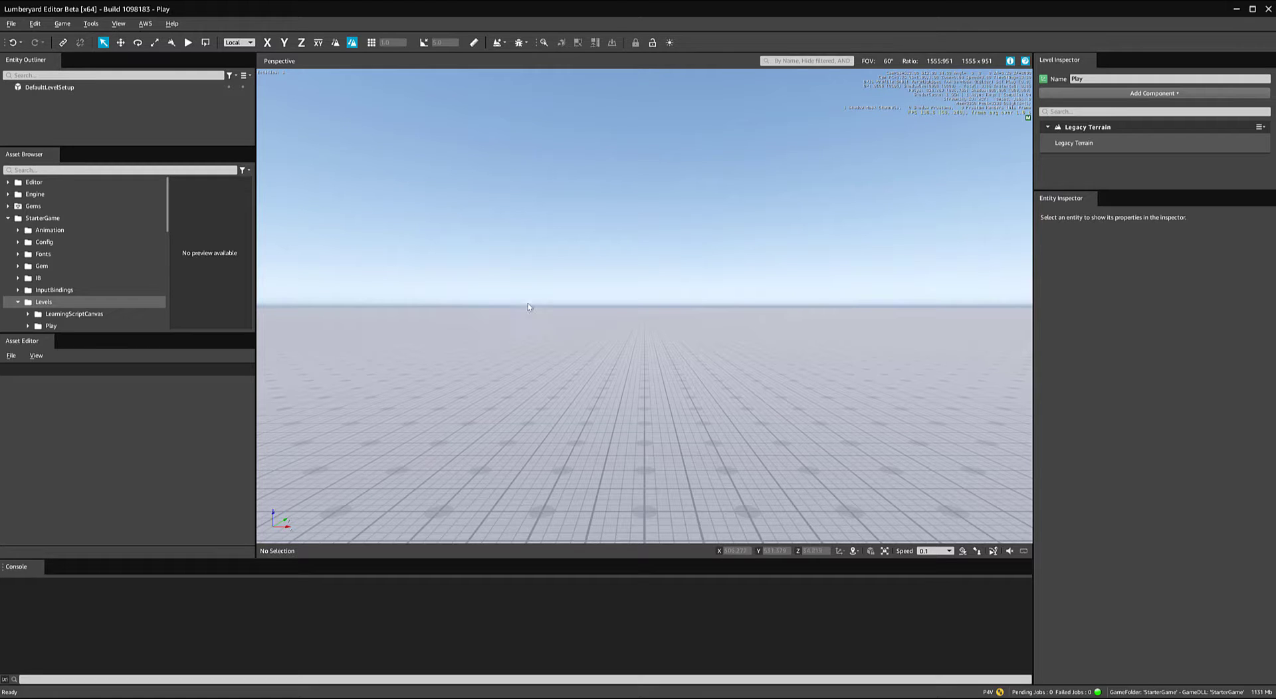
Create a new entity in the Play level
{"action": "right_click", "coordinate": [87, 131]}
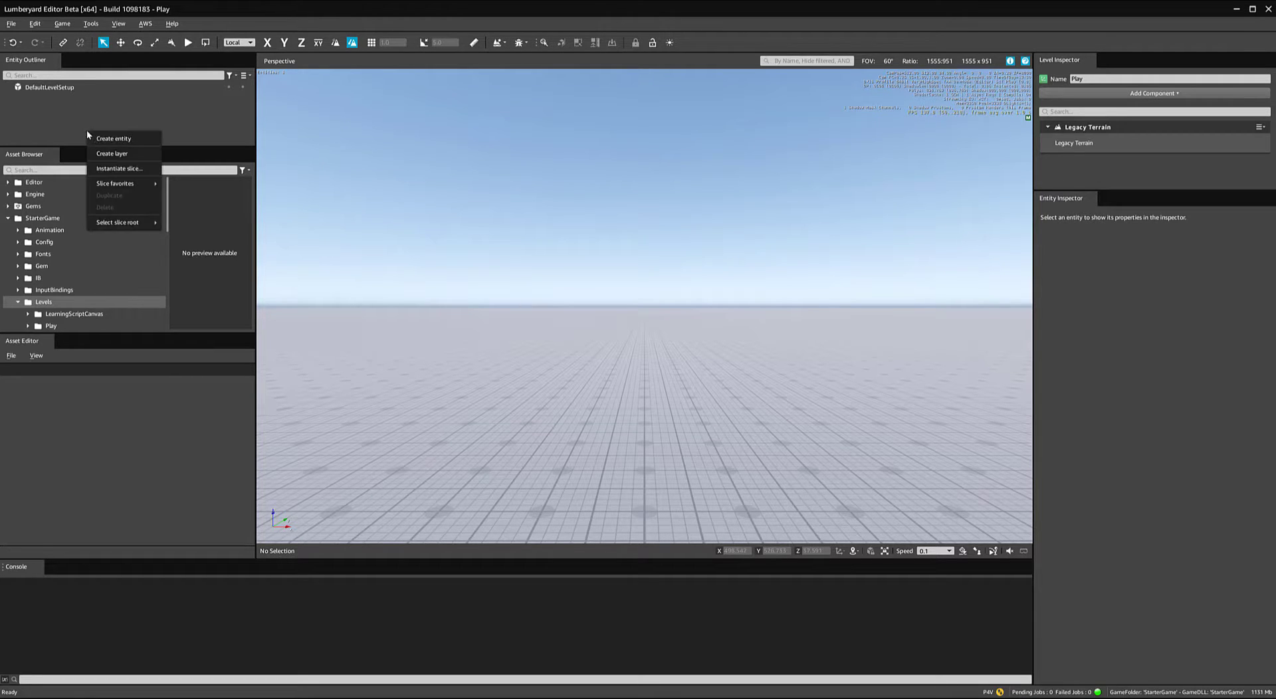
{"action": "left_click", "coordinate": [118, 139]}
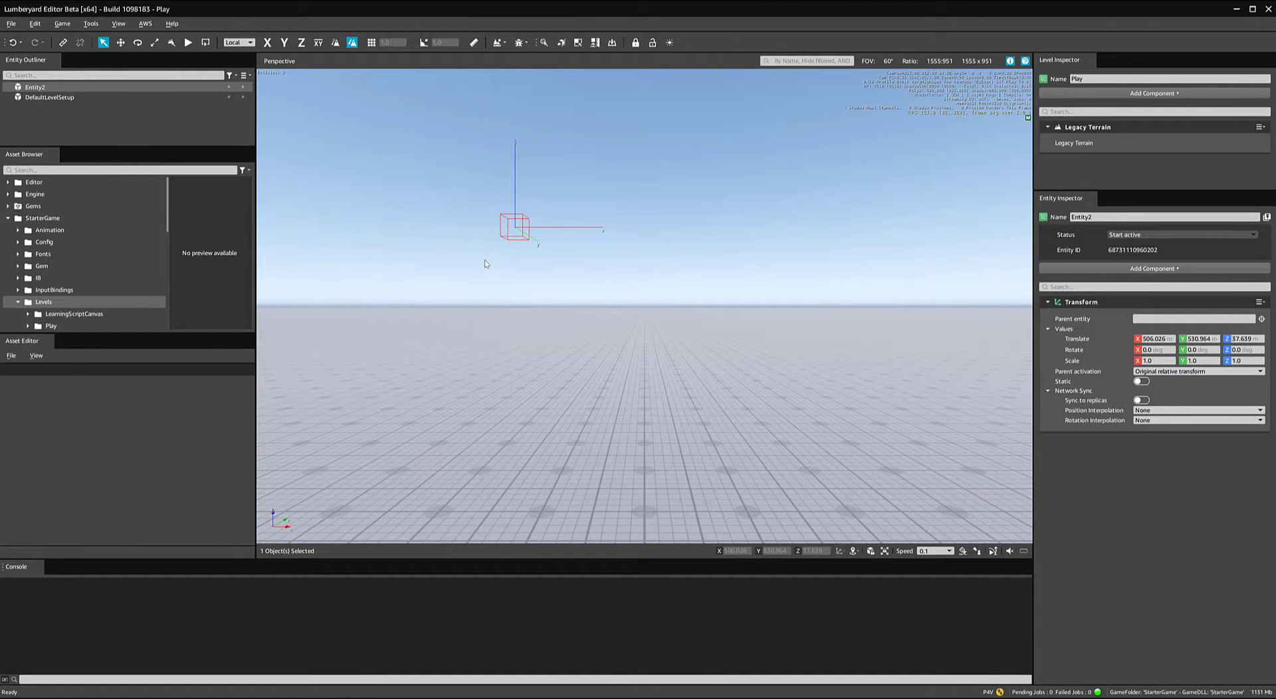
{"action": "key", "text": "z"}
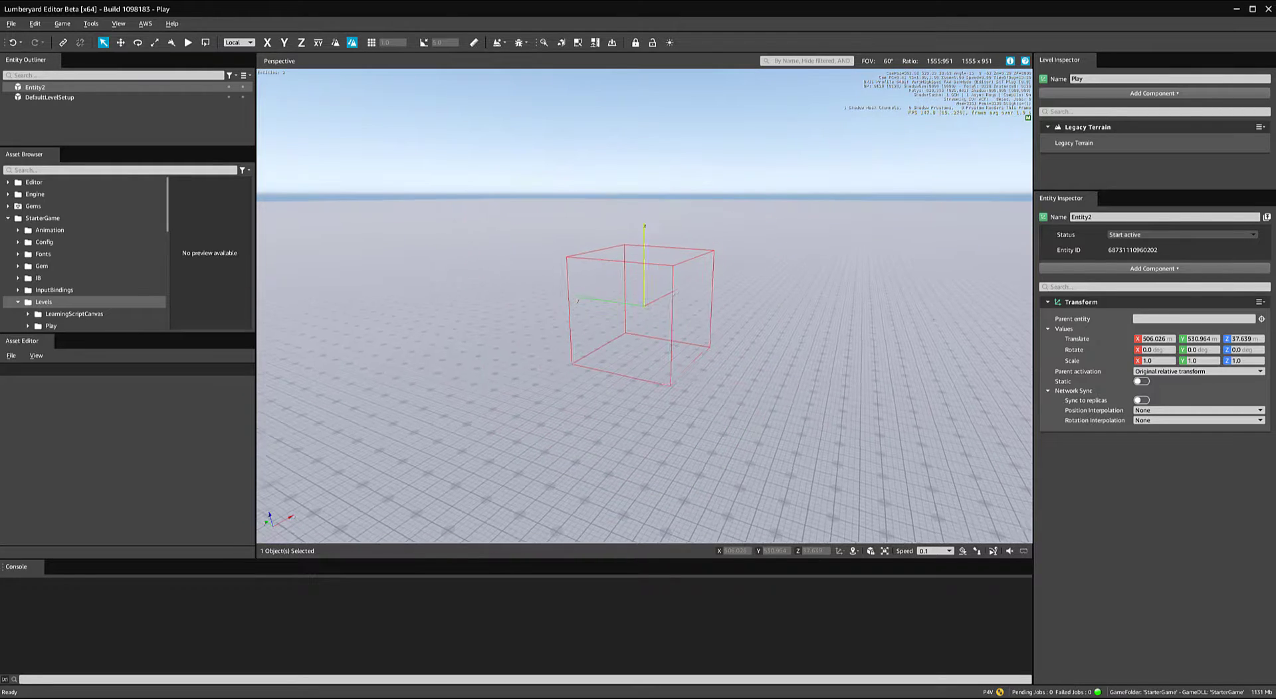
Lower the new entity along its Z axis to a height of about 34.5 m
{"action": "key", "text": "2"}
{"action": "left_click_drag", "start_coordinate": [651, 243], "coordinate": [665, 564]}
{"action": "middle_click_drag", "start_coordinate": [929, 444], "coordinate": [711, 387], "text": "alt"}
{"action": "scroll", "coordinate": [929, 444], "scroll_direction": "down", "scroll_amount": 7}
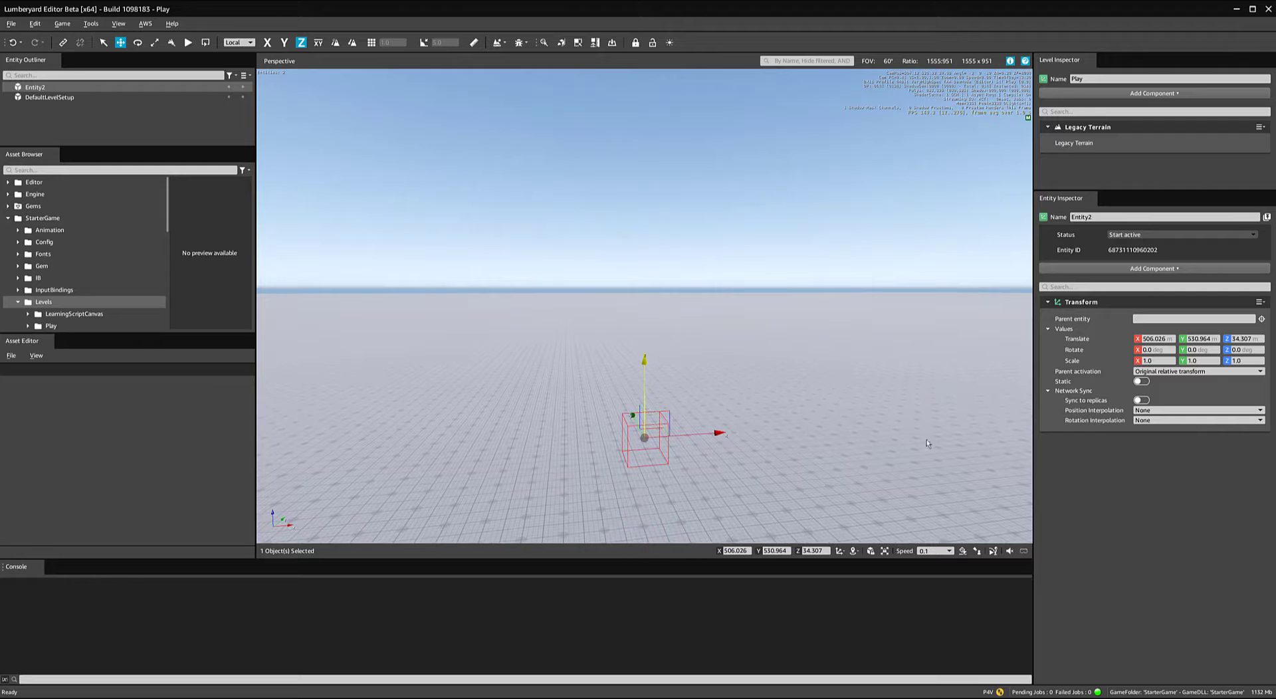
{"action": "middle_click_drag", "start_coordinate": [981, 442], "coordinate": [987, 338], "text": "alt"}
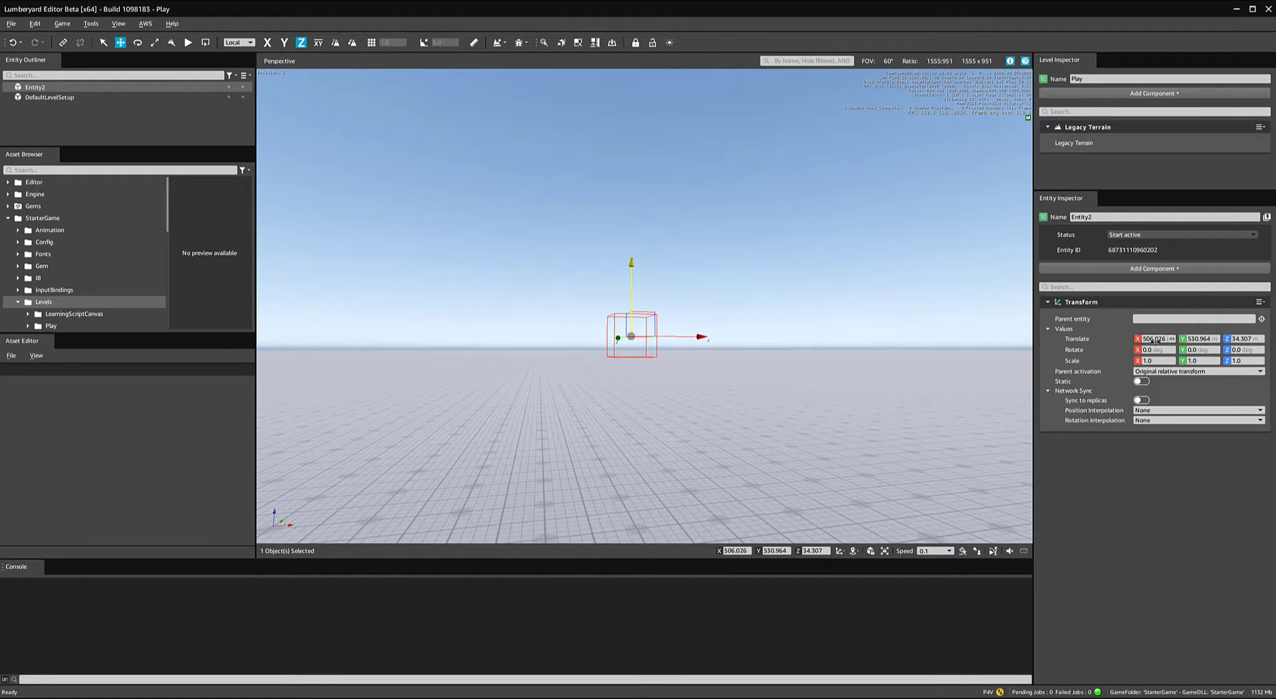
{"action": "left_click", "coordinate": [1245, 339]}
{"action": "mouse_move", "coordinate": [633, 263]}
{"action": "left_mouse_down"}
{"action": "mouse_move", "coordinate": [633, 200]}
{"action": "mouse_move", "coordinate": [633, 252]}
{"action": "left_mouse_up"}
Set the new entity's Z translation to 0, and raise it above the terrain to about 32.3 m
{"action": "left_click", "coordinate": [1245, 339]}
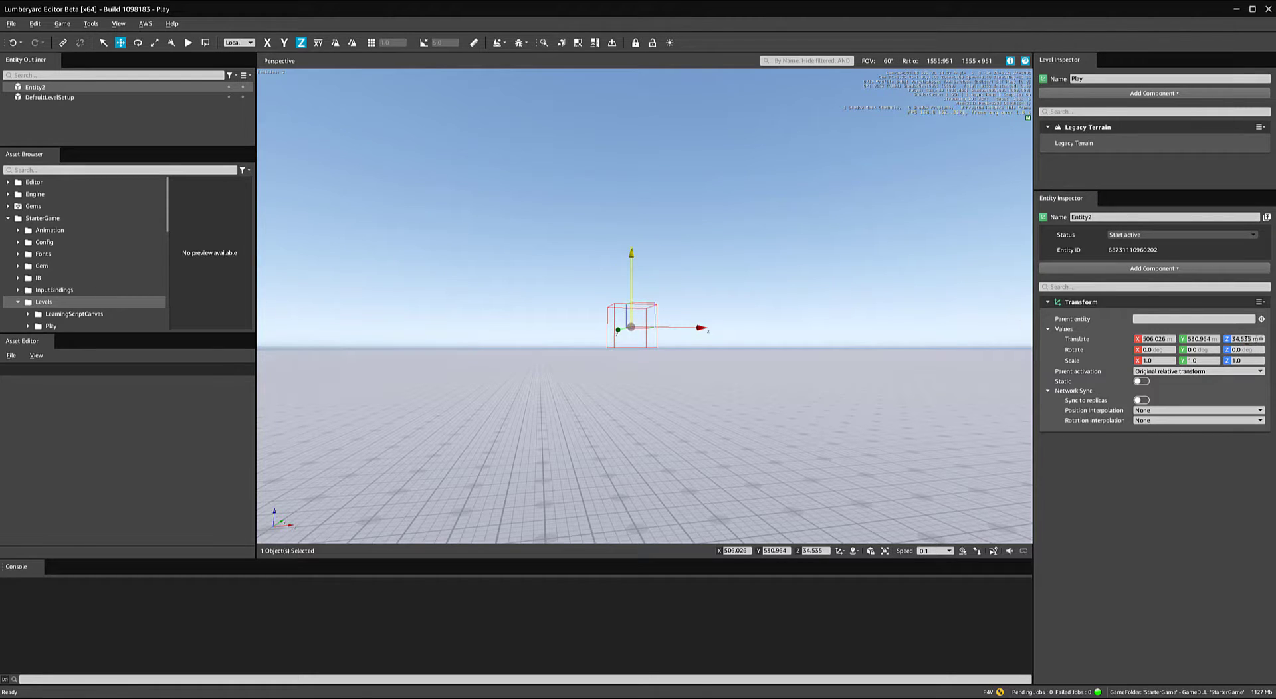
{"action": "type", "text": "0"}
{"action": "key", "text": "Return"}
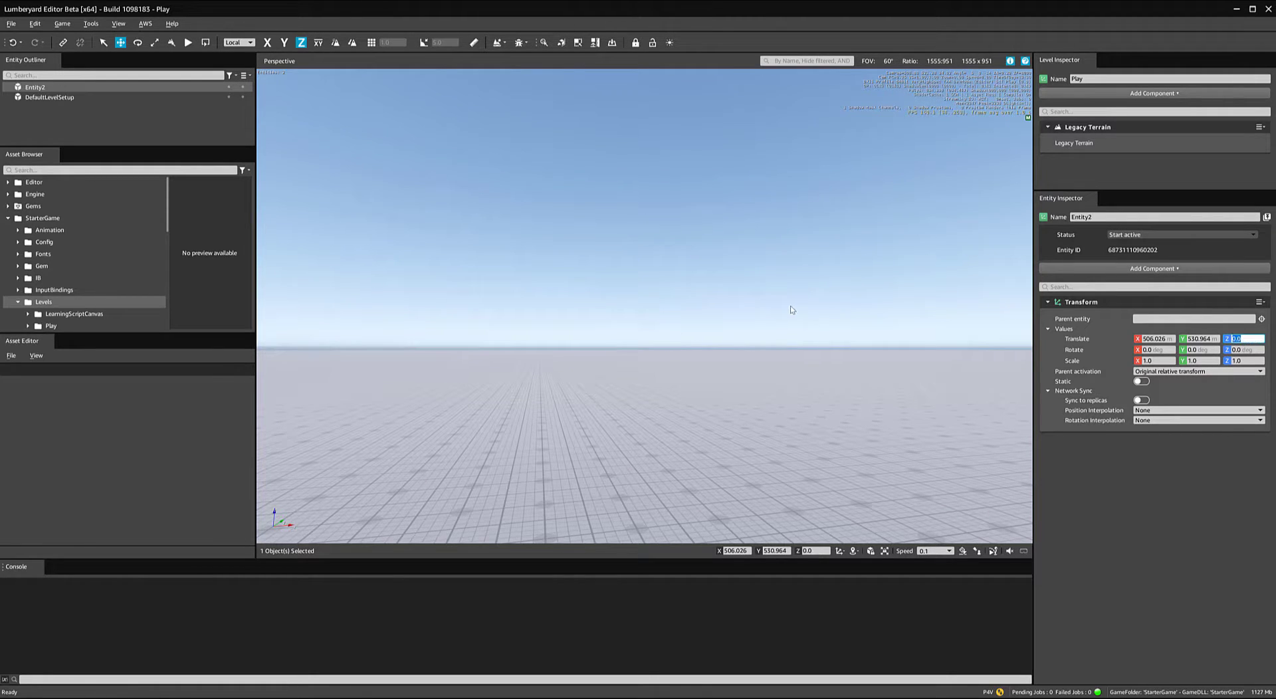
{"action": "key", "text": "z"}
{"action": "scroll", "coordinate": [797, 275], "scroll_direction": "down", "scroll_amount": 8}
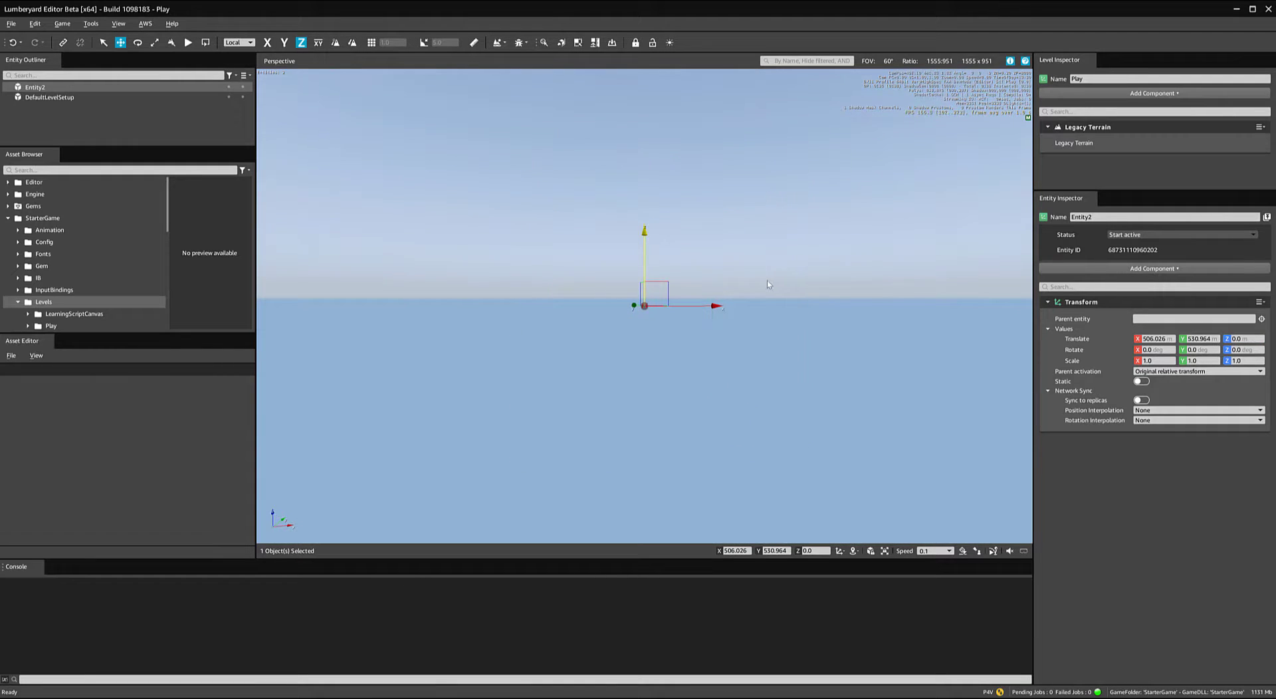
{"action": "middle_click_drag", "start_coordinate": [767, 280], "coordinate": [794, 368], "text": "alt"}
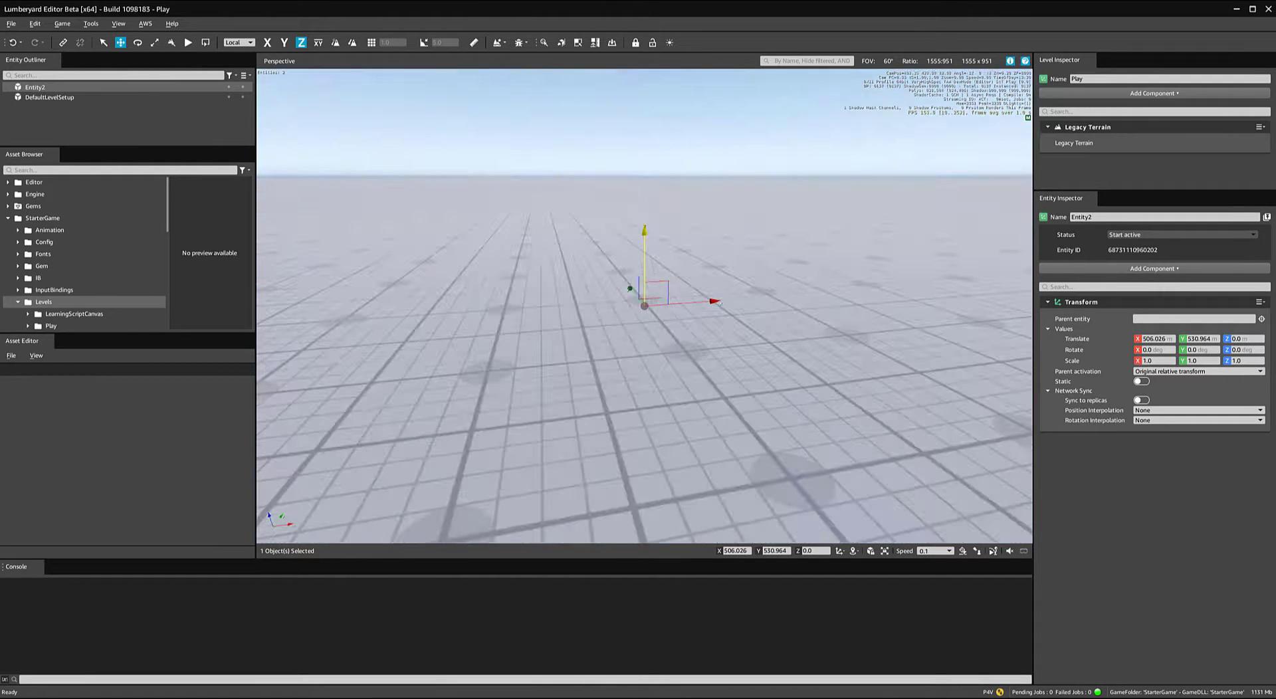
{"action": "left_click_drag", "start_coordinate": [646, 242], "coordinate": [645, 114]}
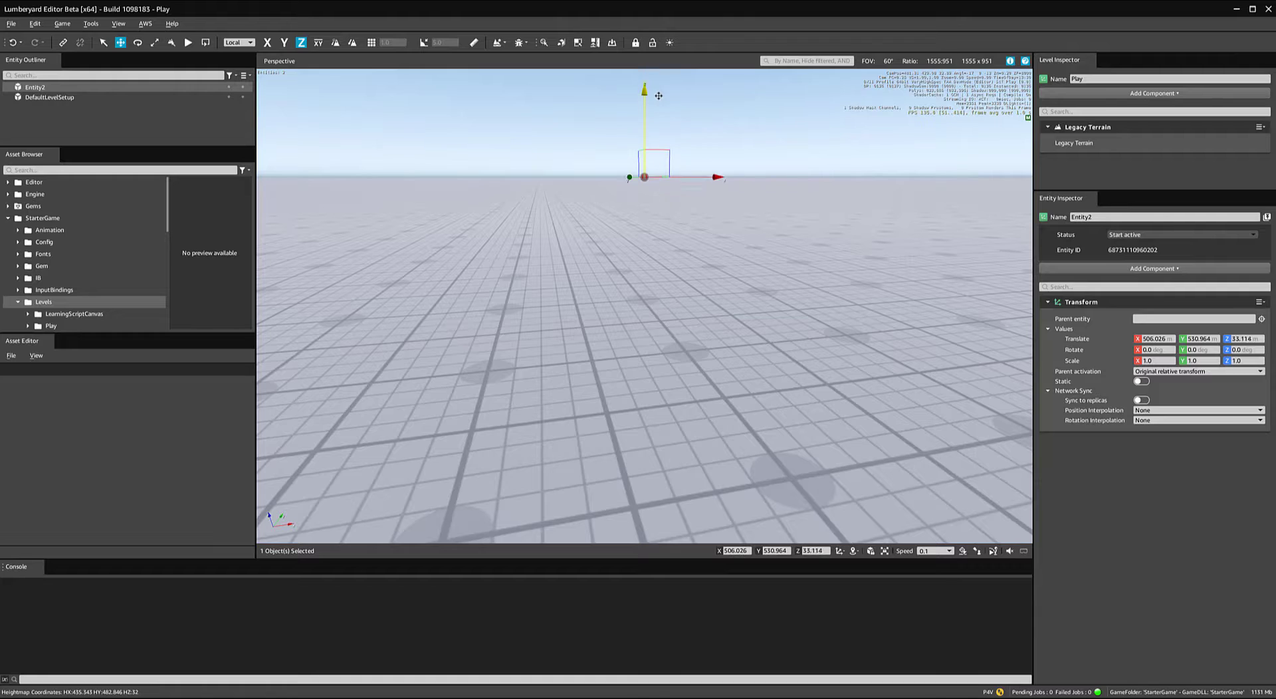
Set the Z translation of the DefaultLevelSetup entity to 0
{"action": "left_click", "coordinate": [50, 97]}
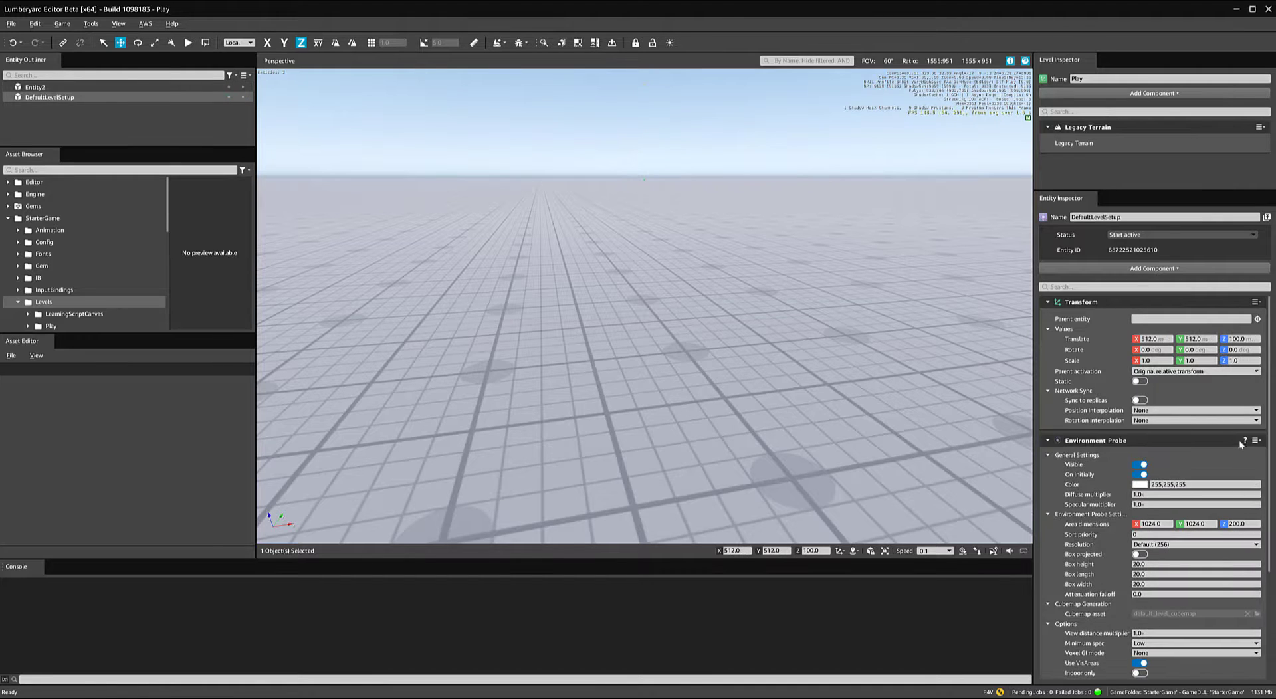
{"action": "left_click", "coordinate": [1243, 339]}
{"action": "type", "text": "0"}
{"action": "key", "text": "Return"}
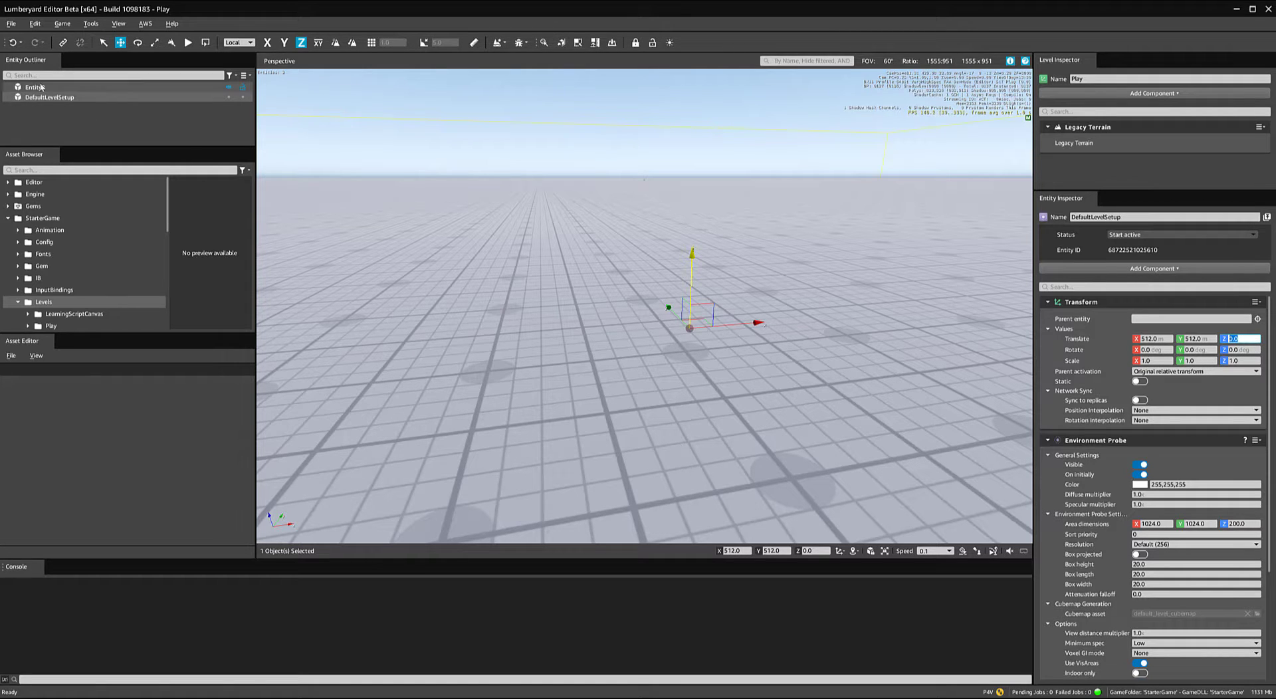
{"action": "mouse_move", "coordinate": [522, 254]}
{"action": "middle_mouse_down", "text": "alt"}
{"action": "mouse_move", "coordinate": [522, 313]}
{"action": "mouse_move", "coordinate": [509, 256]}
{"action": "middle_mouse_up", "text": "alt"}
Select the new entity and set its Z translation to 0
{"action": "left_click", "coordinate": [148, 87]}
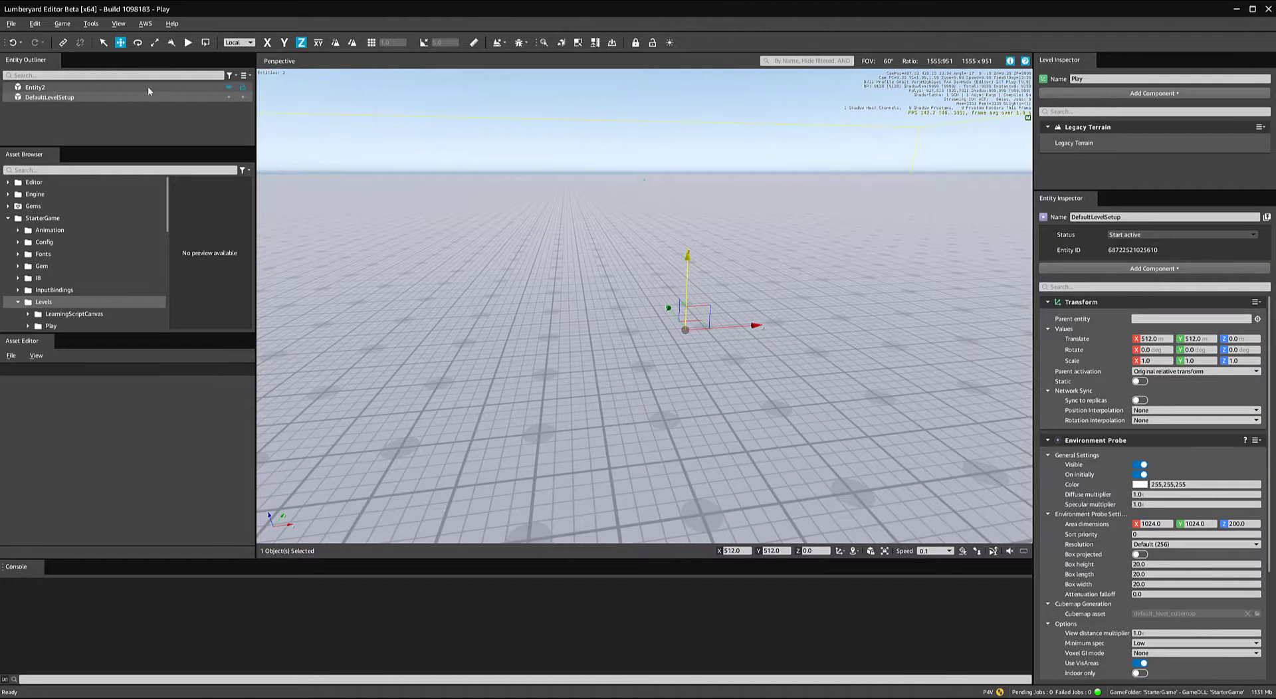
{"action": "left_click", "coordinate": [1233, 339]}
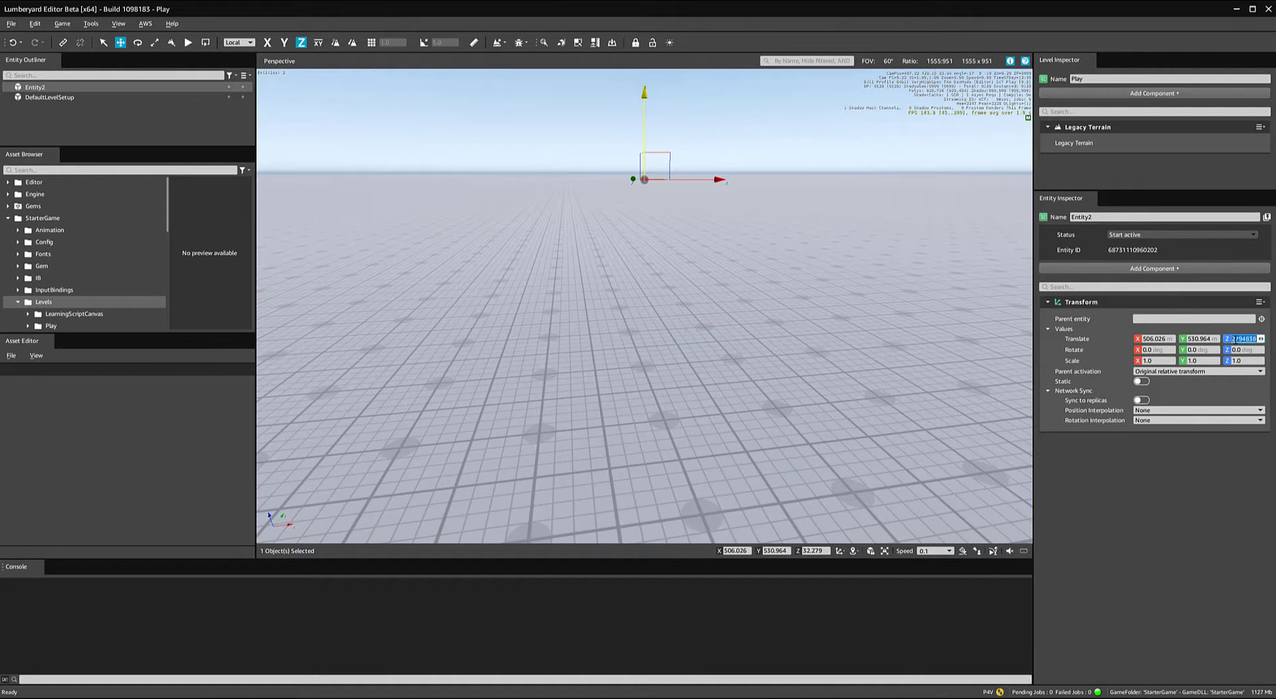
{"action": "type", "text": "0"}
{"action": "key", "text": "Return"}
{"action": "middle_click_drag", "start_coordinate": [918, 401], "coordinate": [926, 432], "text": "alt"}
{"action": "key", "text": "z"}
{"action": "scroll", "coordinate": [732, 284], "scroll_direction": "down", "scroll_amount": 10}
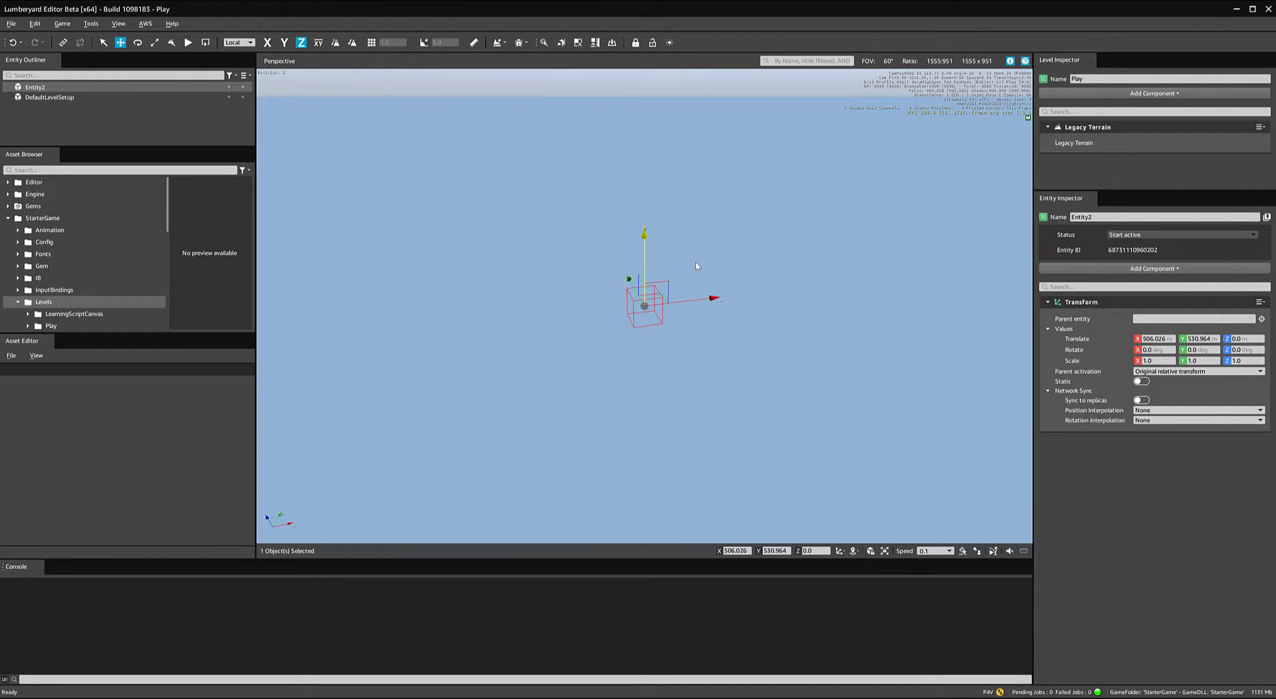
Raise the new entity along the Z axis to a height of about 23.4 m
{"action": "left_click_drag", "start_coordinate": [645, 237], "coordinate": [658, 30]}
{"action": "scroll", "coordinate": [753, 204], "scroll_direction": "down", "scroll_amount": 8}
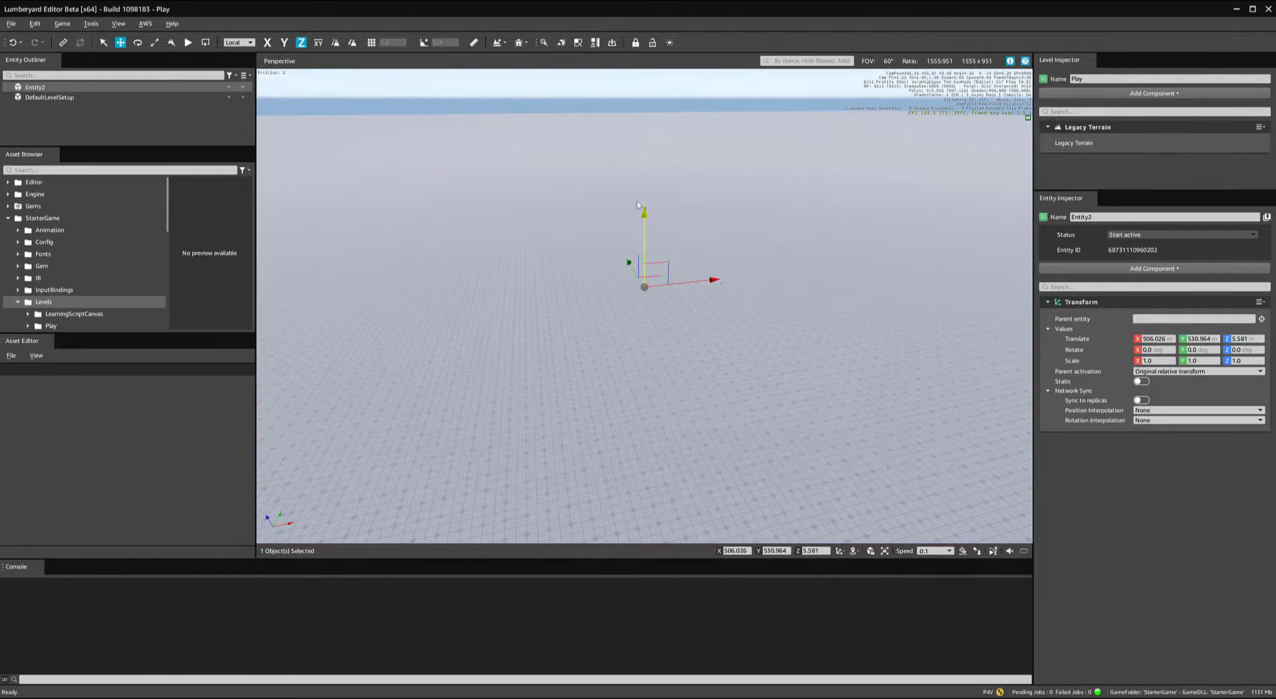
{"action": "left_click_drag", "start_coordinate": [643, 213], "coordinate": [647, 171]}
{"action": "middle_click_drag", "start_coordinate": [647, 170], "coordinate": [745, 124], "text": "alt"}
{"action": "scroll", "coordinate": [644, 306], "scroll_direction": "down", "scroll_amount": 2}
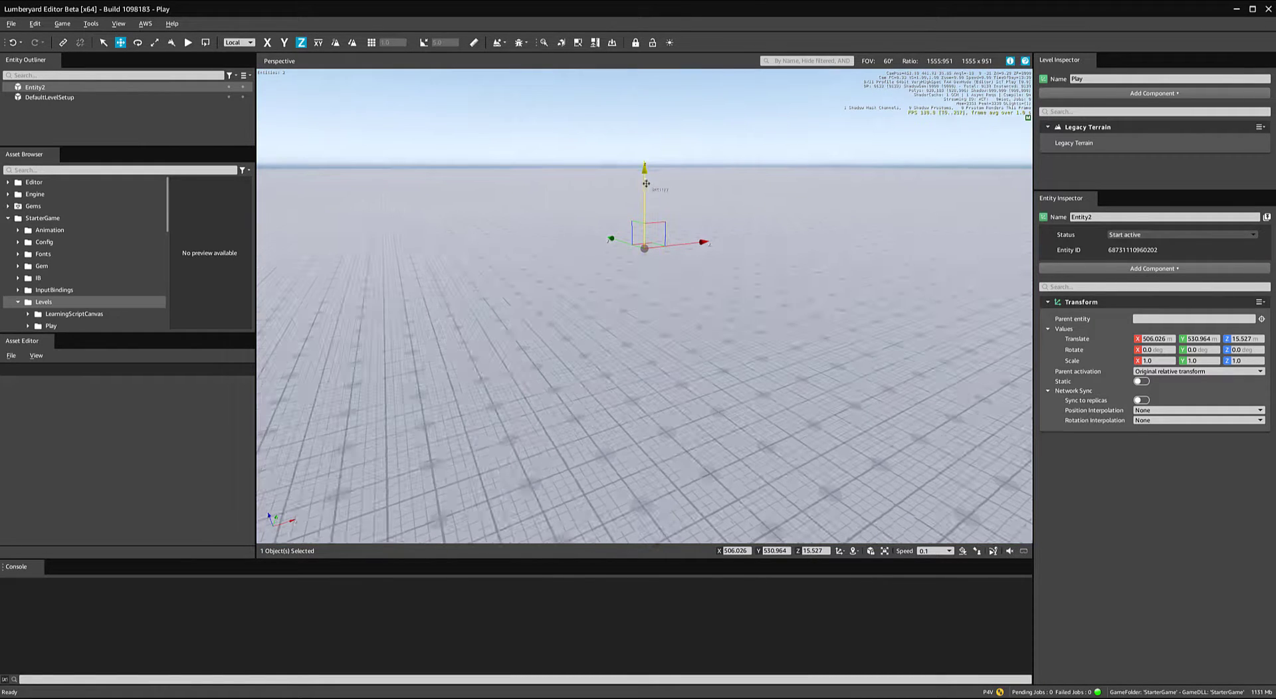
{"action": "left_click_drag", "start_coordinate": [646, 184], "coordinate": [648, 154]}
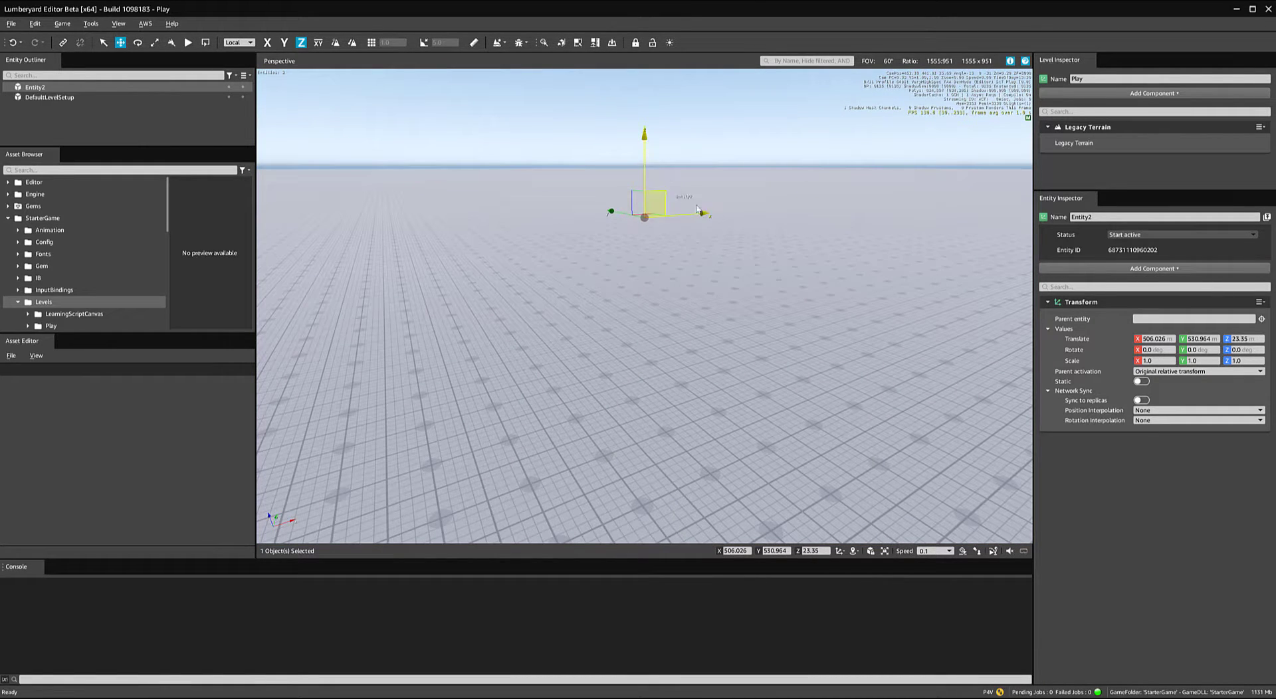
Bring the new entity up to just above the terrain surface, at a Z translation of about 32.9 m
{"action": "key", "text": "z"}
{"action": "scroll", "coordinate": [852, 261], "scroll_direction": "down", "scroll_amount": 5}
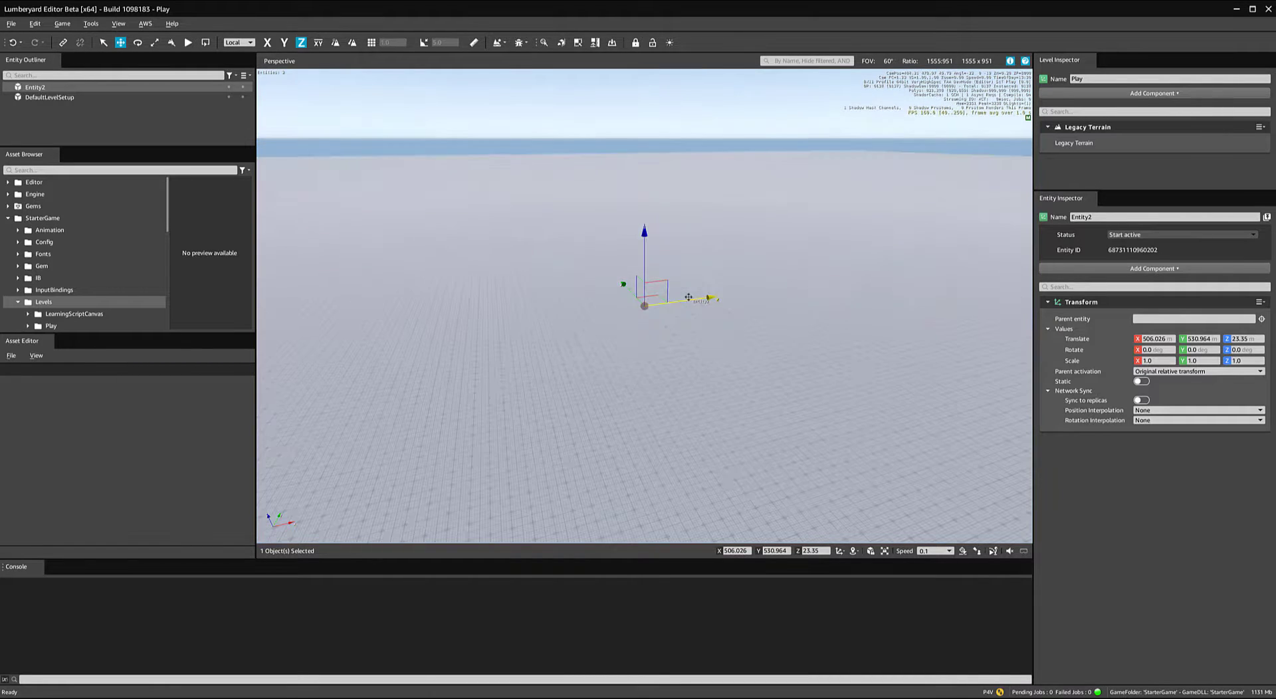
{"action": "left_click_drag", "start_coordinate": [645, 234], "coordinate": [648, 144]}
{"action": "scroll", "coordinate": [635, 278], "scroll_direction": "up", "scroll_amount": 3}
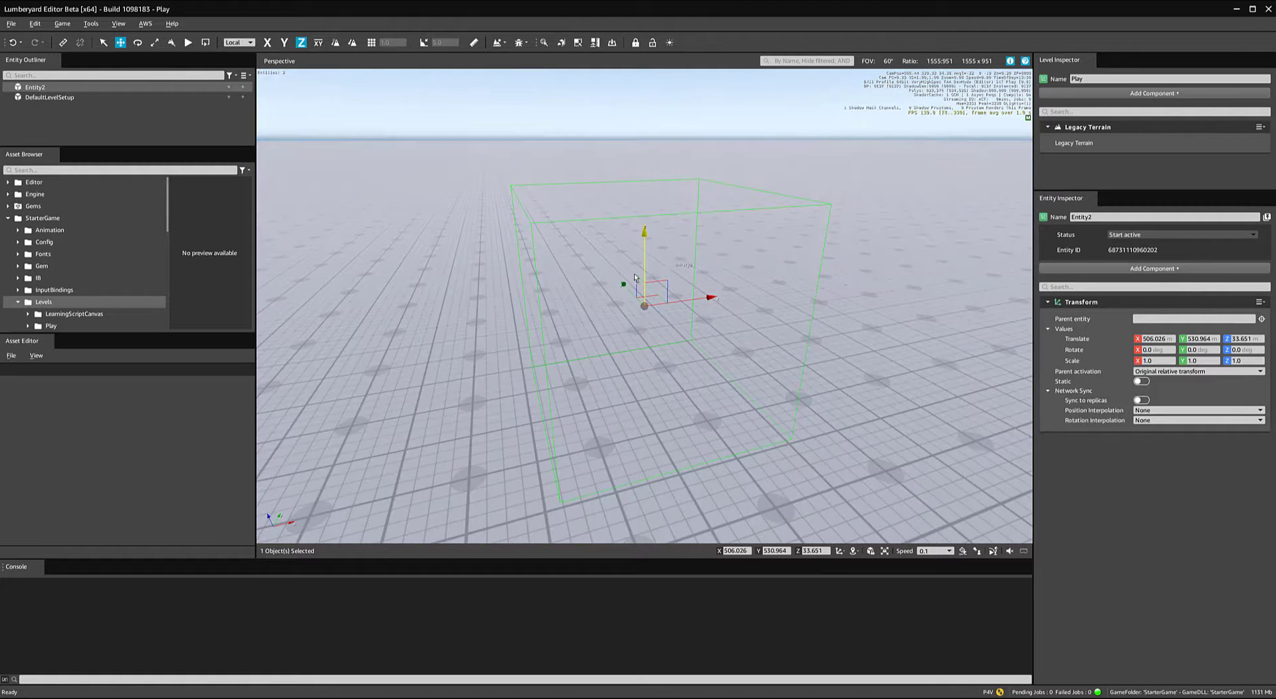
{"action": "scroll", "coordinate": [637, 276], "scroll_direction": "down", "scroll_amount": 5}
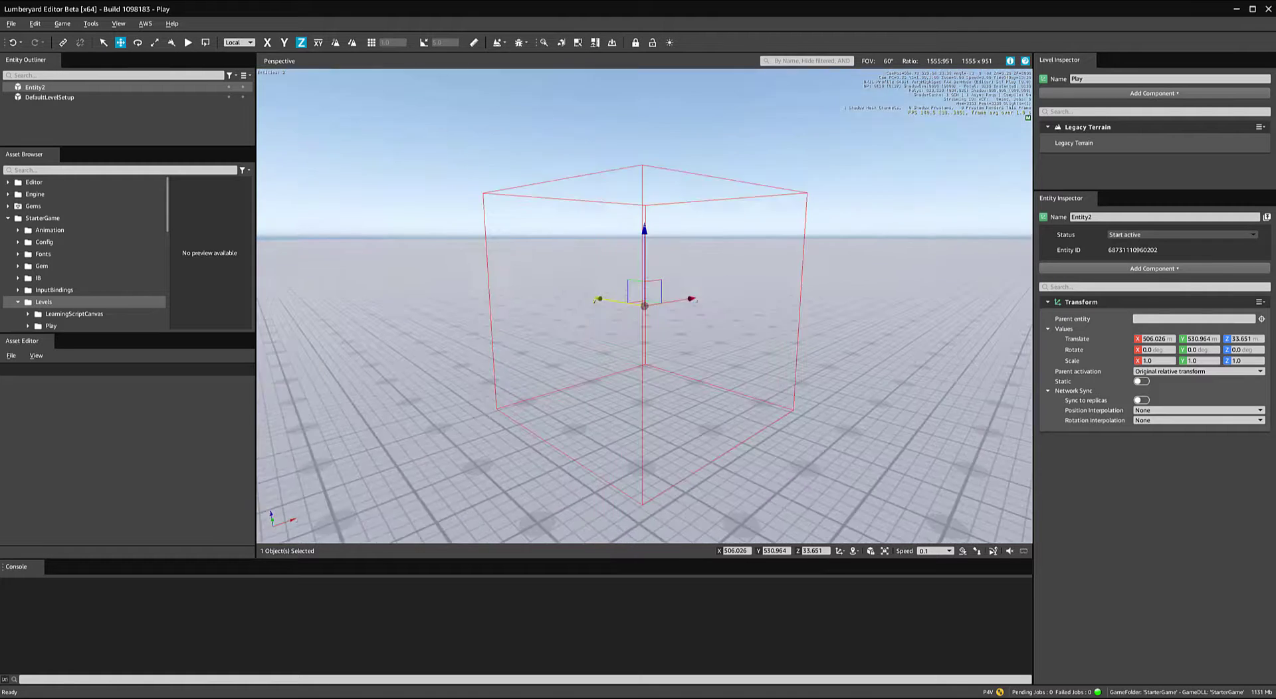
{"action": "mouse_move", "coordinate": [643, 268]}
{"action": "left_mouse_down"}
{"action": "mouse_move", "coordinate": [643, 365]}
{"action": "mouse_move", "coordinate": [657, 250]}
{"action": "left_mouse_up"}
{"action": "middle_click_drag", "start_coordinate": [657, 250], "coordinate": [706, 336], "text": "alt"}
{"action": "scroll", "coordinate": [645, 306], "scroll_direction": "up", "scroll_amount": 3}
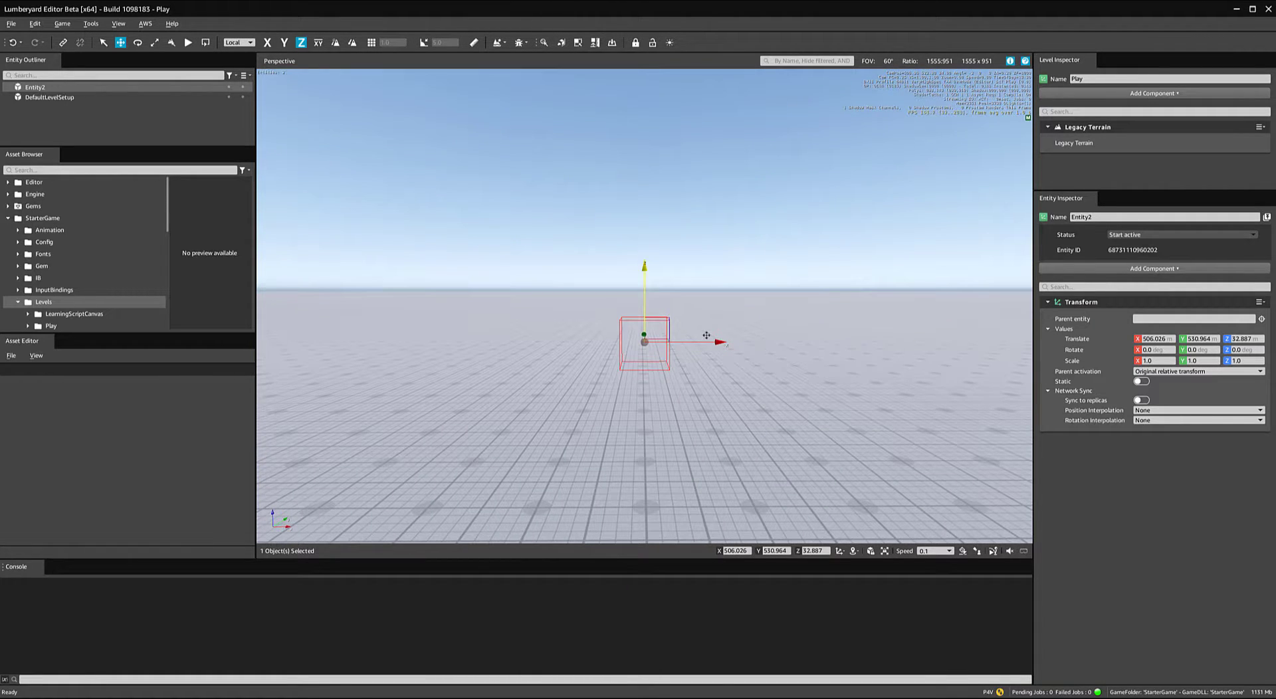
Rename the new entity as Camera
{"action": "double_click", "coordinate": [37, 87]}
{"action": "type", "text": "Camera"}
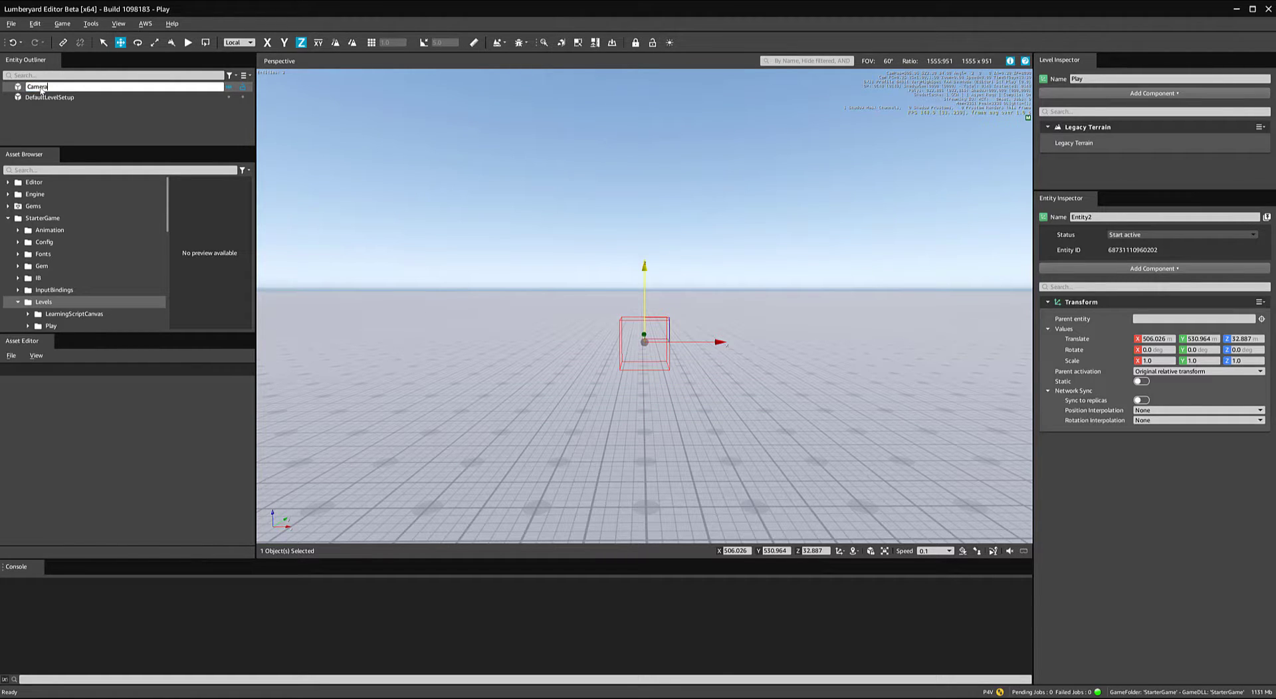
{"action": "key", "text": "Return"}
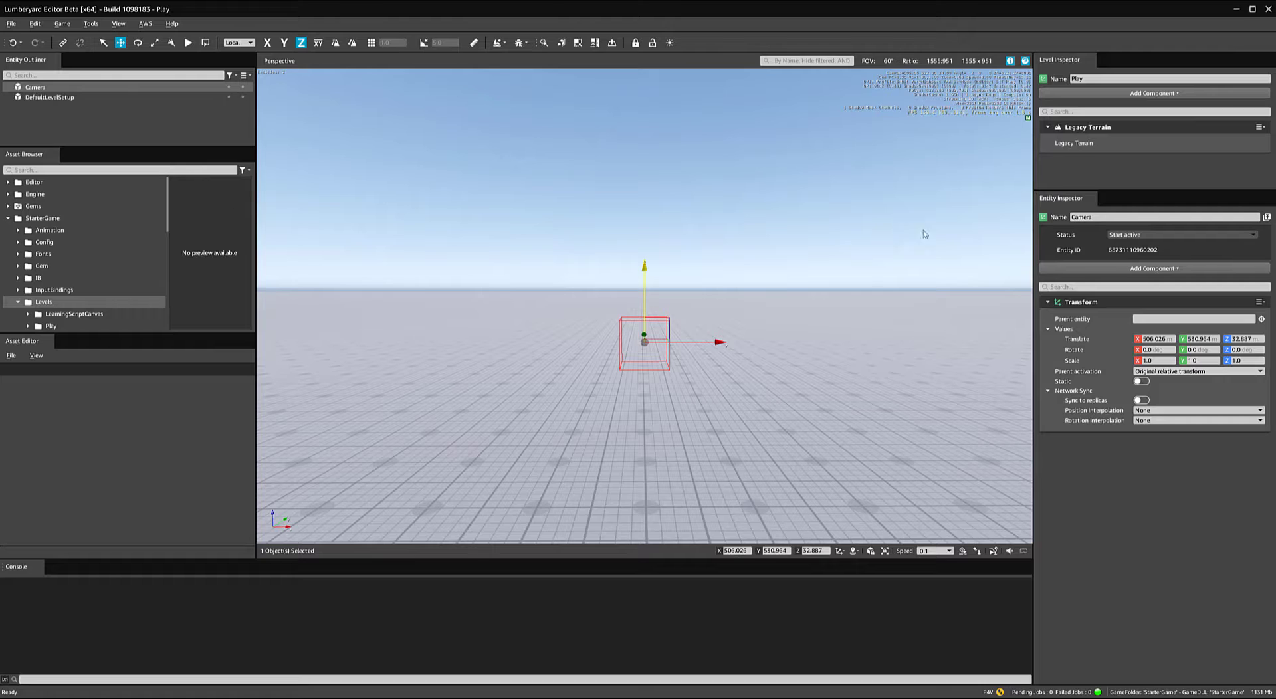
Add a Camera component to the Camera entity and raise it to a Z translation of about 34 m
{"action": "left_click", "coordinate": [1152, 268]}
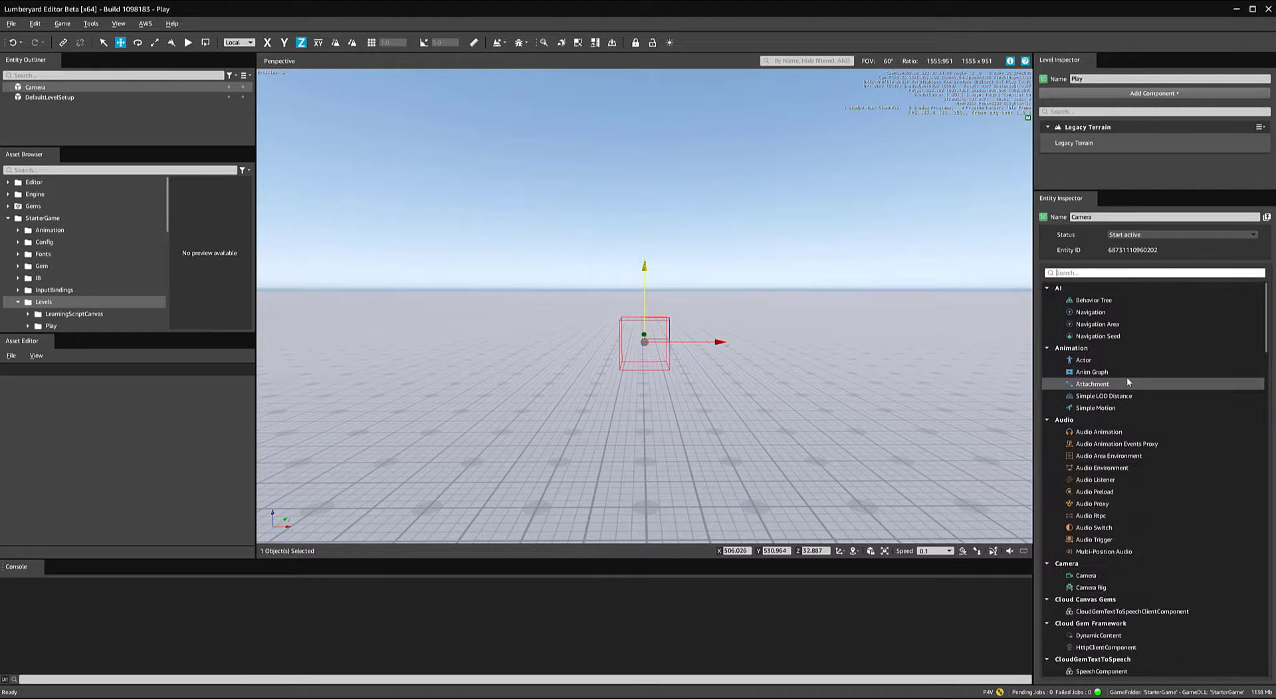
{"action": "type", "text": "camera"}
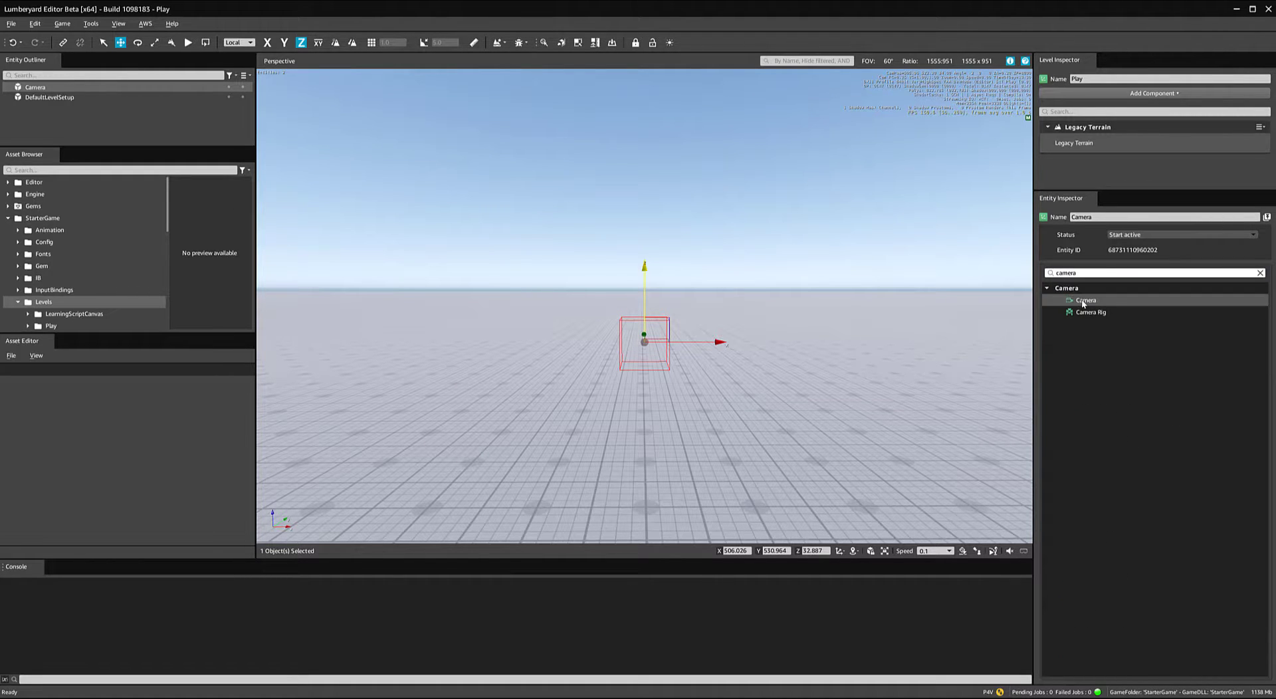
{"action": "left_click", "coordinate": [1083, 301]}
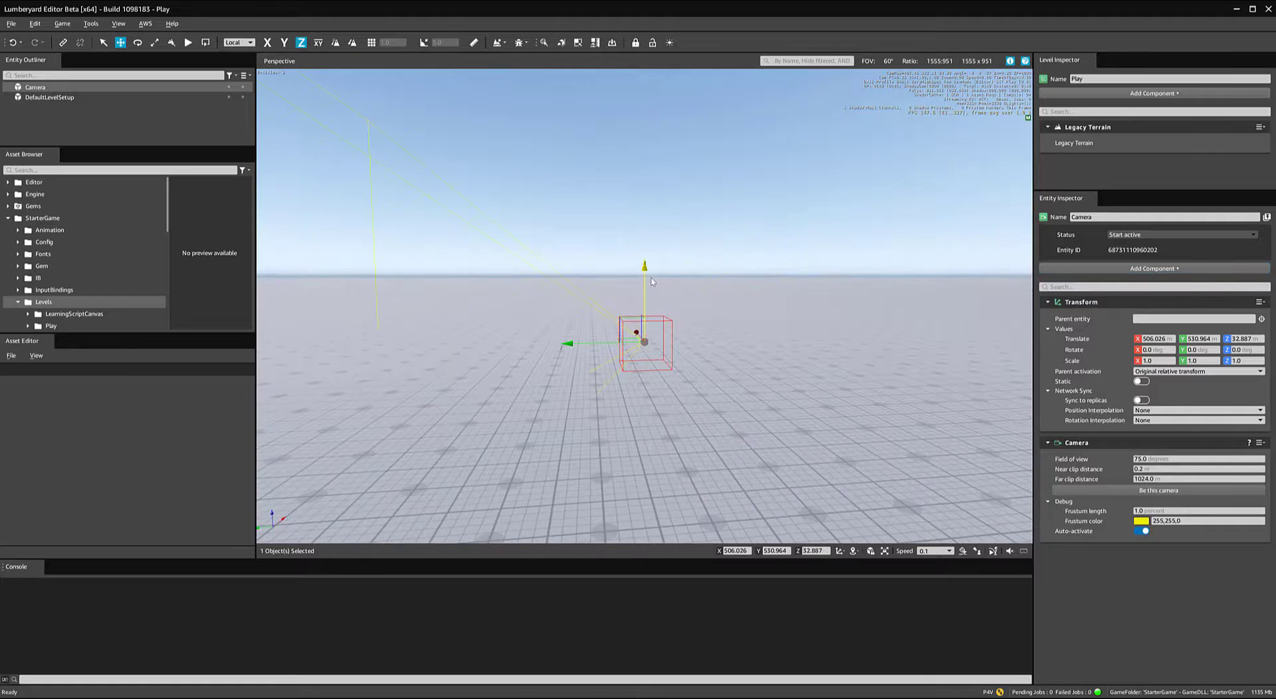
{"action": "left_click_drag", "start_coordinate": [647, 278], "coordinate": [647, 224]}
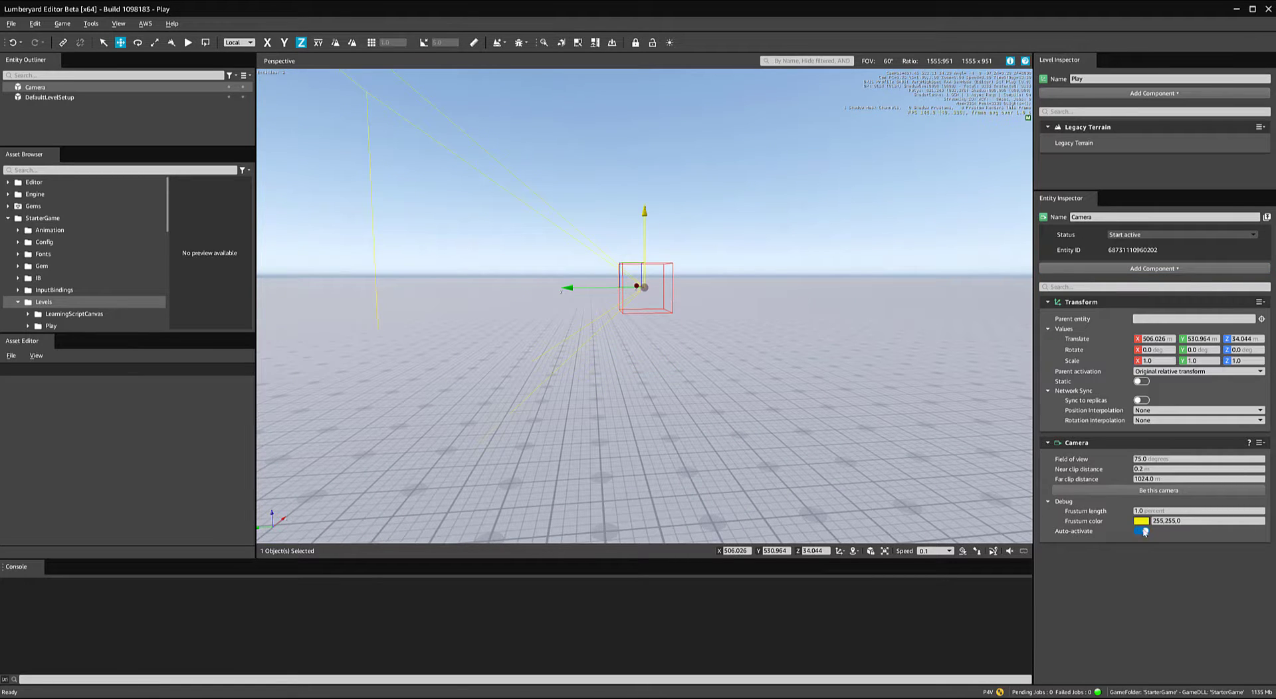
Look through the Camera entity, fly it to about X 504, Y 531.3, Z 35.6 m, and return to the editor's perspective view focused on it
{"action": "left_click", "coordinate": [1157, 492]}
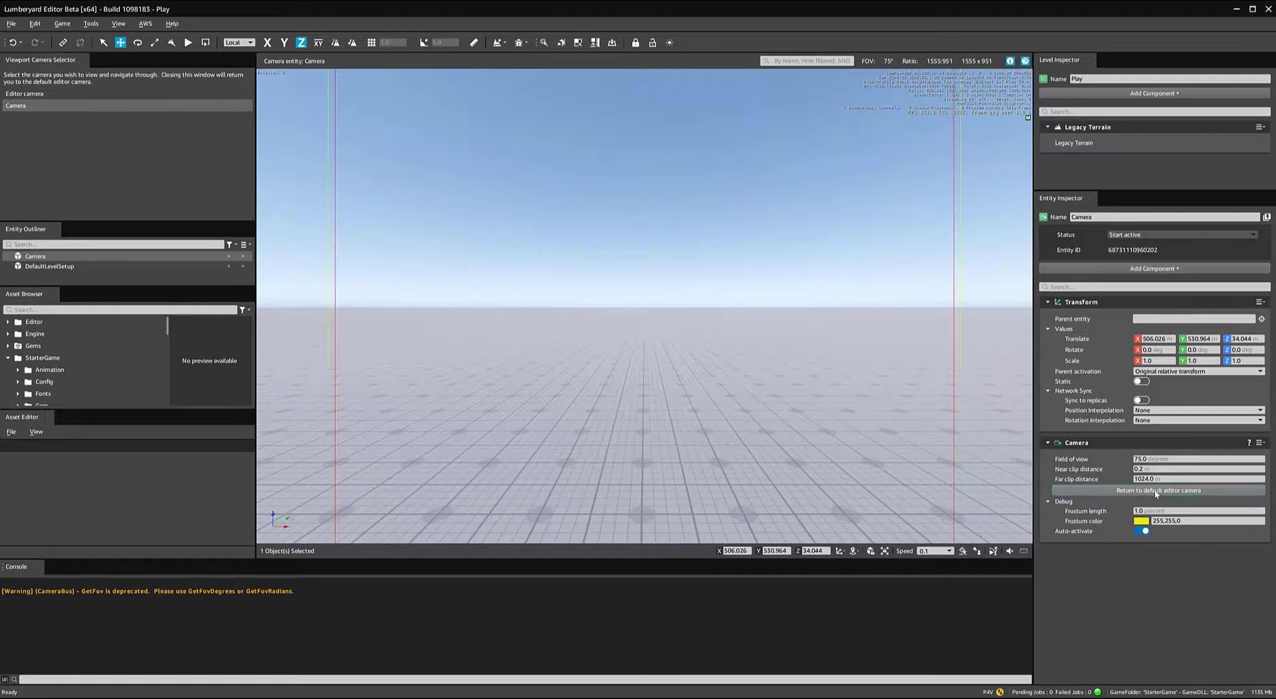
{"action": "left_click", "coordinate": [623, 305]}
{"action": "right_click_drag", "start_coordinate": [609, 313], "coordinate": [646, 348]}
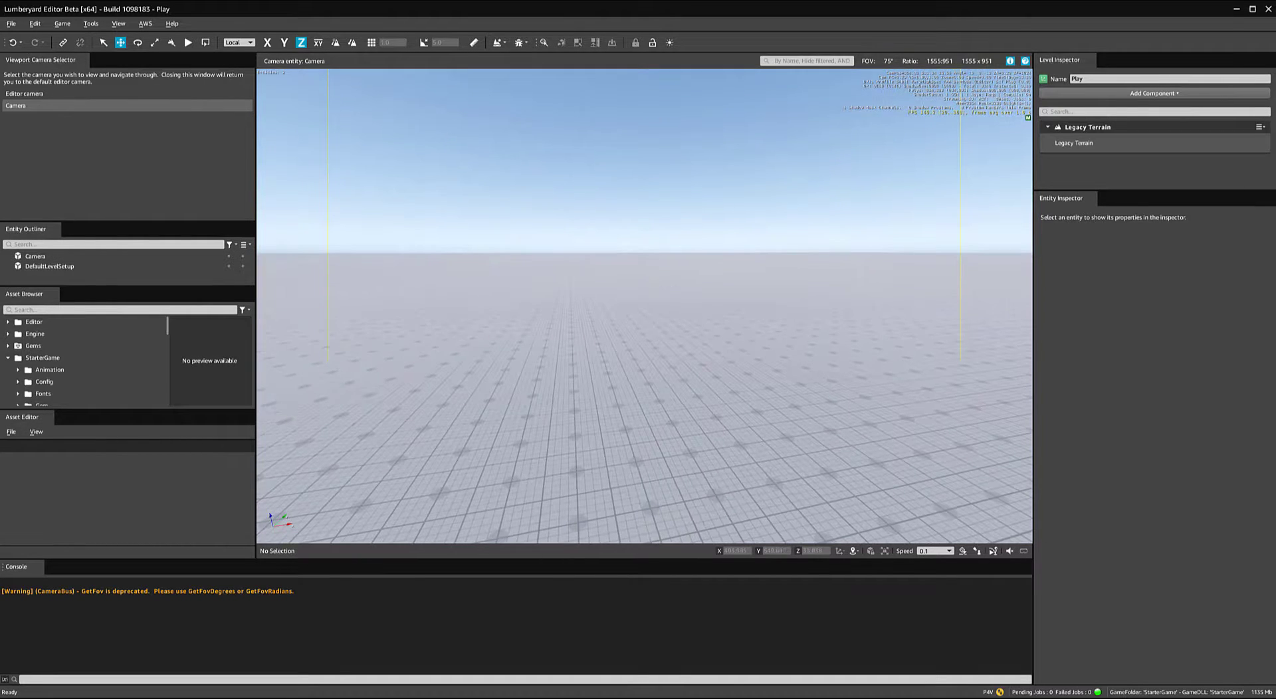
{"action": "left_click", "coordinate": [85, 60]}
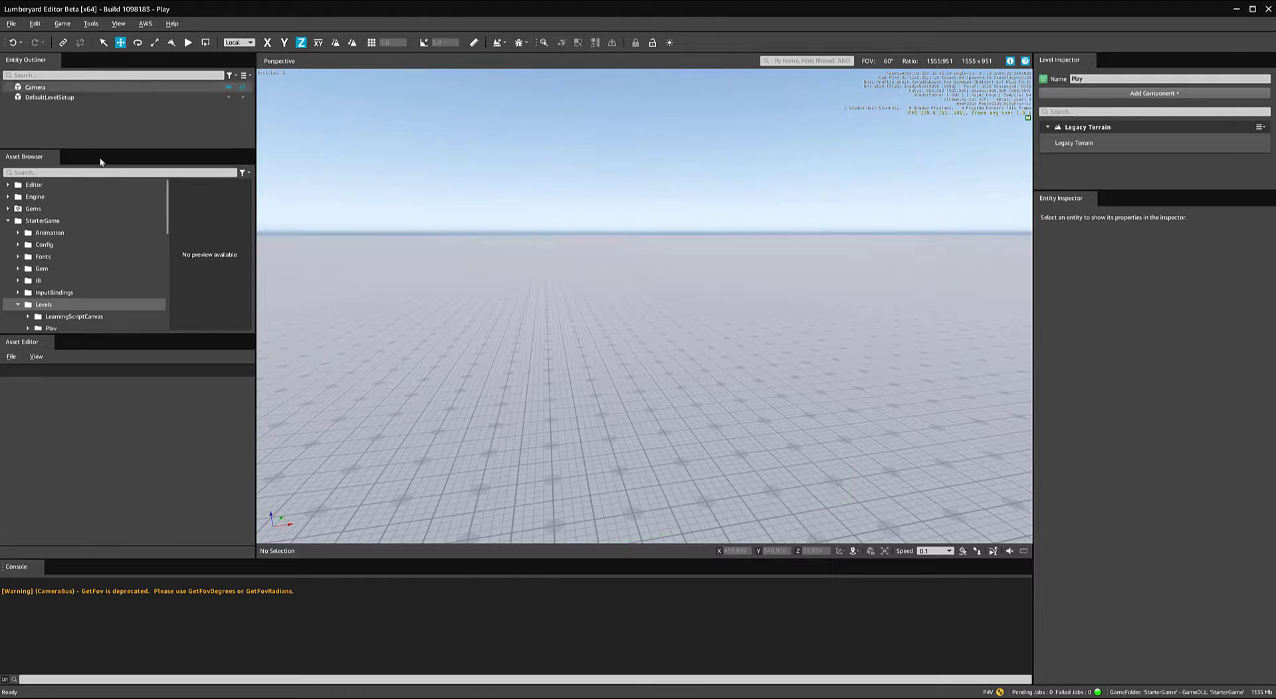
{"action": "left_click", "coordinate": [57, 76]}
{"action": "double_click", "coordinate": [36, 87]}
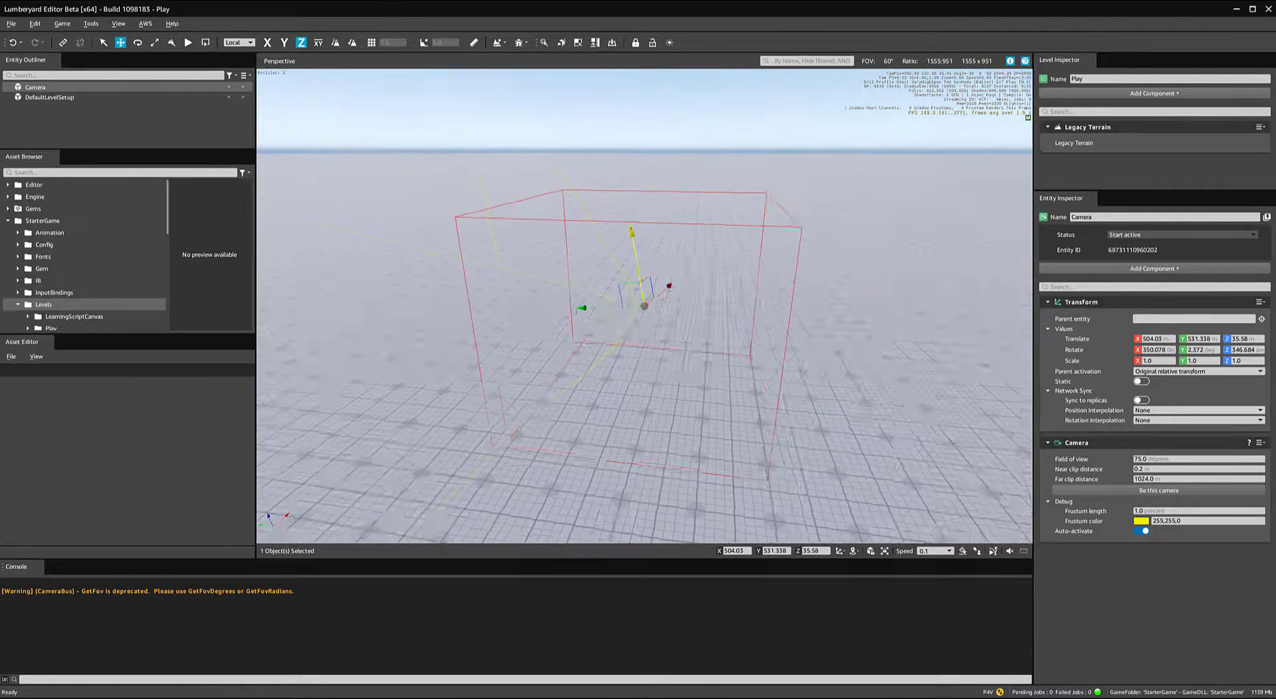
Create another entity and move it in front of the Camera entity, to about X 506.2, Y 543.1, Z 33.2 m
{"action": "right_click", "coordinate": [69, 137]}
{"action": "left_click", "coordinate": [81, 141]}
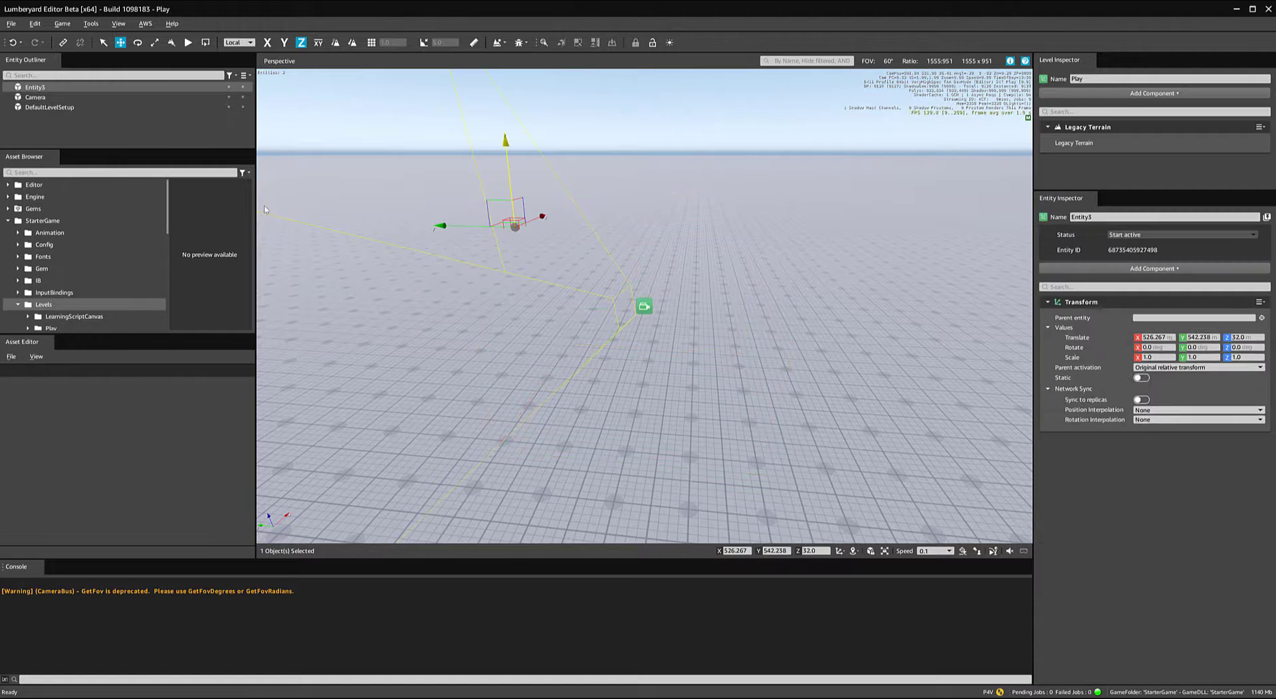
{"action": "left_click_drag", "start_coordinate": [500, 283], "coordinate": [447, 284]}
{"action": "middle_click_drag", "start_coordinate": [447, 283], "coordinate": [695, 265], "text": "alt"}
{"action": "left_click_drag", "start_coordinate": [762, 259], "coordinate": [665, 271]}
{"action": "left_click_drag", "start_coordinate": [616, 210], "coordinate": [615, 202]}
{"action": "middle_click_drag", "start_coordinate": [614, 207], "coordinate": [425, 221], "text": "alt"}
{"action": "left_click_drag", "start_coordinate": [414, 289], "coordinate": [472, 294]}
{"action": "middle_click_drag", "start_coordinate": [606, 297], "coordinate": [864, 296], "text": "alt"}
{"action": "left_click_drag", "start_coordinate": [749, 284], "coordinate": [695, 290]}
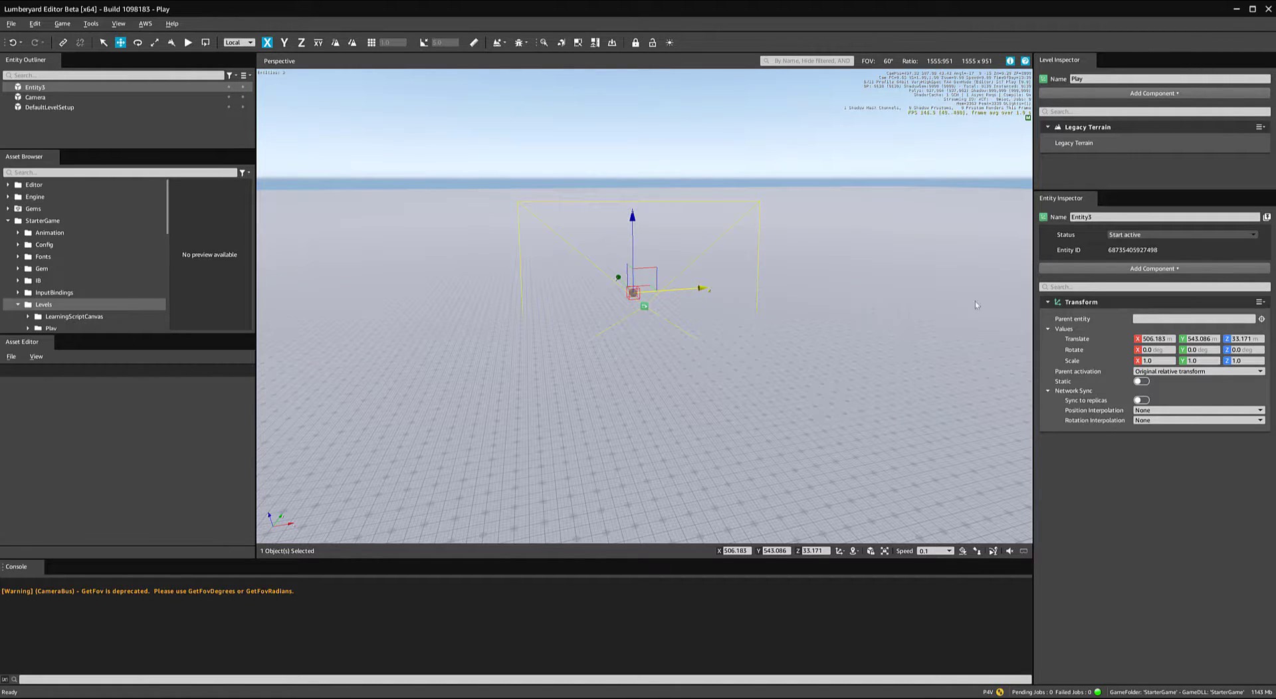
Add a White Box component to the entity in front of the camera
{"action": "left_click", "coordinate": [1116, 269]}
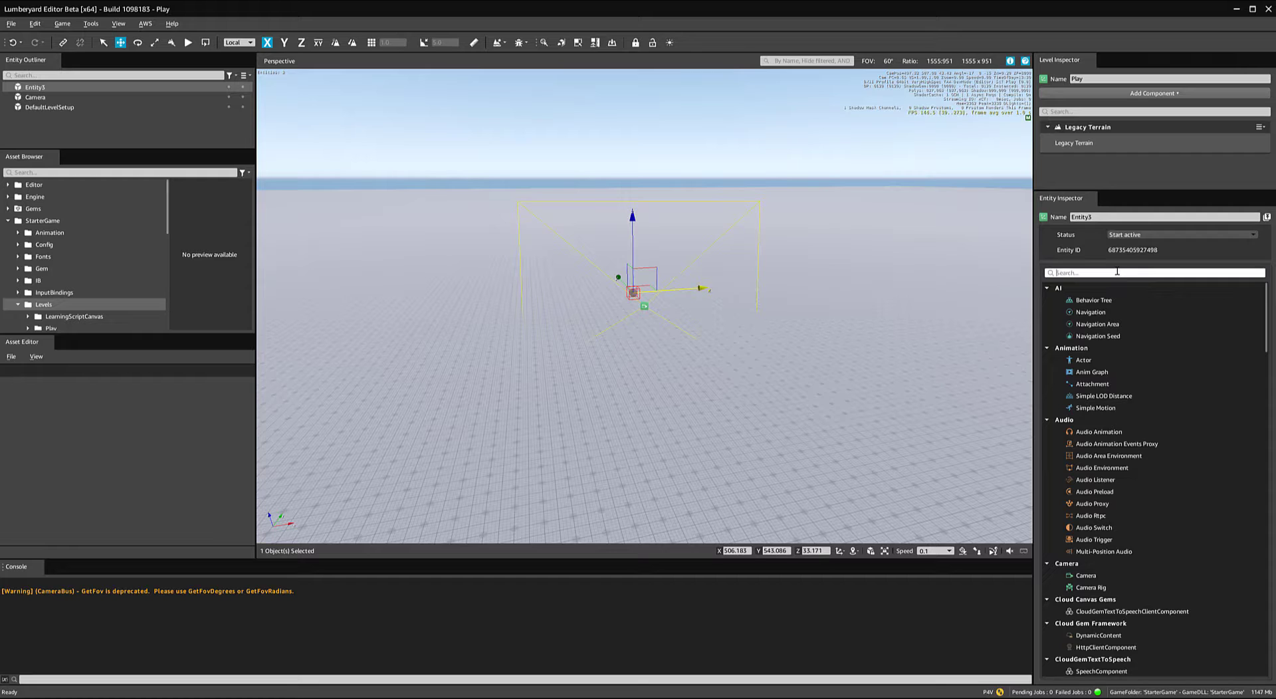
{"action": "type", "text": "white"}
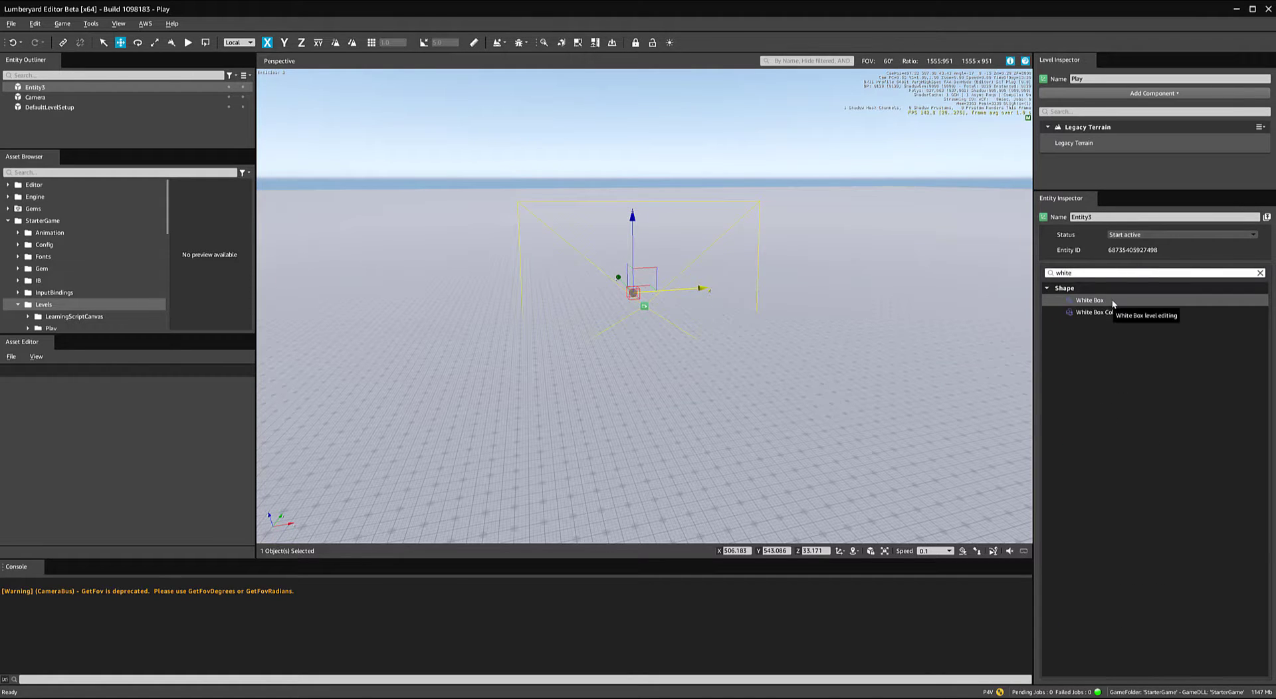
{"action": "left_click", "coordinate": [1114, 303]}
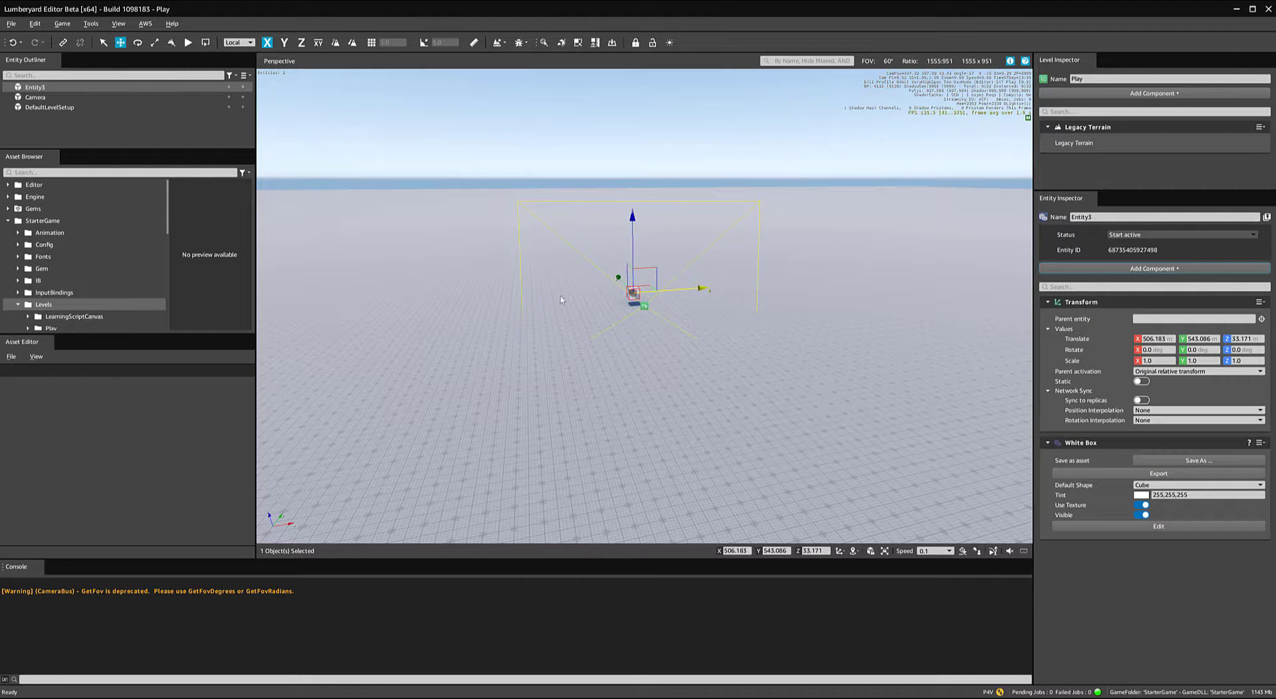
Move the white box cube along the X axis to an X translation of about 505.4 m
{"action": "right_click_drag", "start_coordinate": [561, 297], "coordinate": [598, 293]}
{"action": "key", "text": "z"}
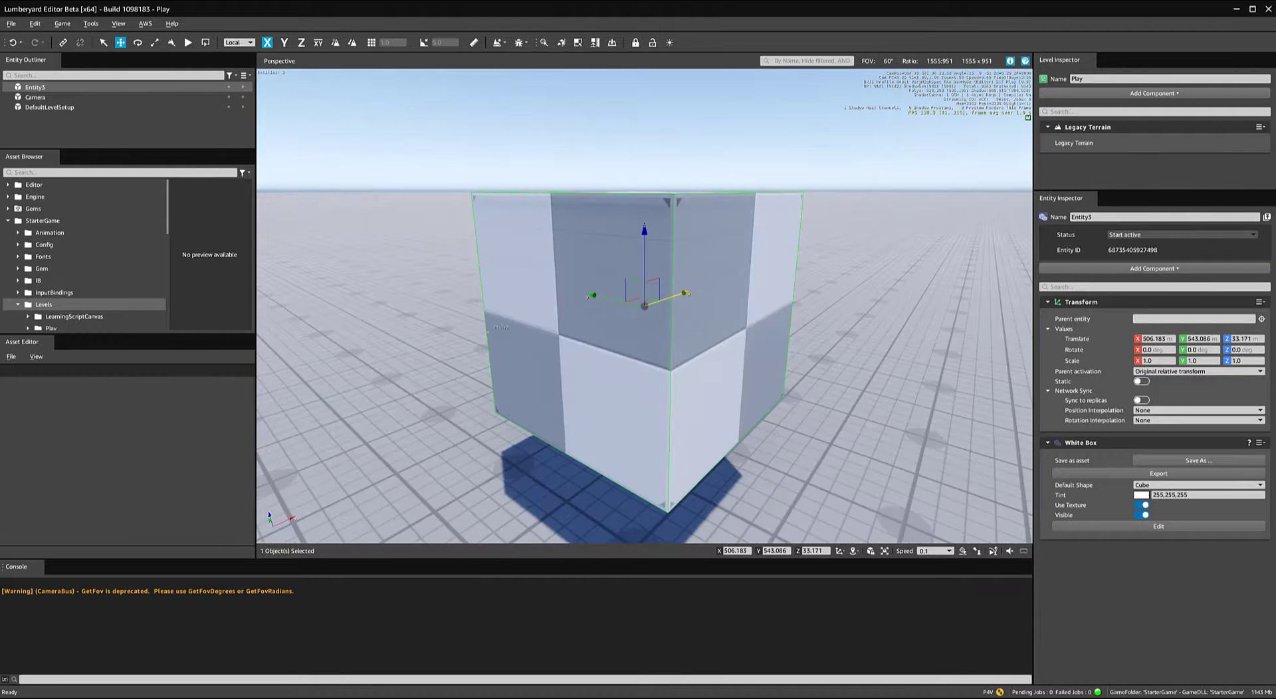
{"action": "middle_click_drag", "start_coordinate": [598, 296], "coordinate": [838, 302], "text": "alt"}
{"action": "scroll", "coordinate": [644, 305], "scroll_direction": "down", "scroll_amount": 3}
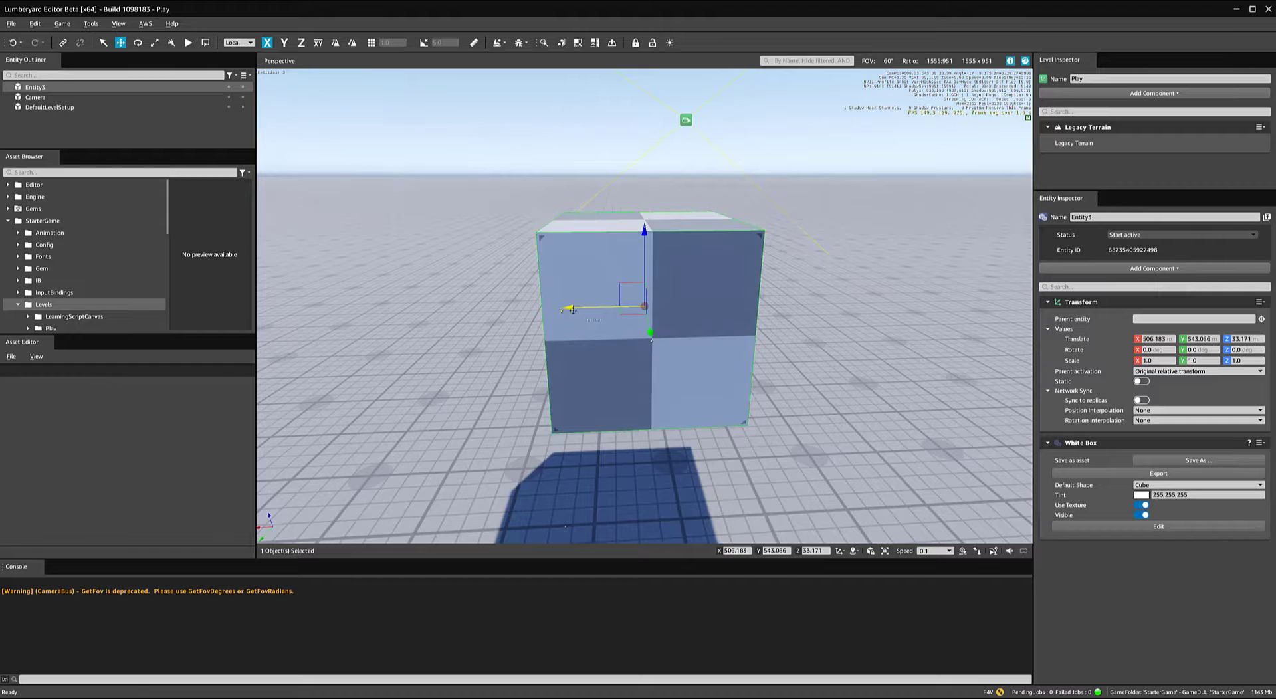
{"action": "left_click_drag", "start_coordinate": [595, 310], "coordinate": [762, 310]}
{"action": "middle_click_drag", "start_coordinate": [761, 310], "coordinate": [563, 290], "text": "alt"}
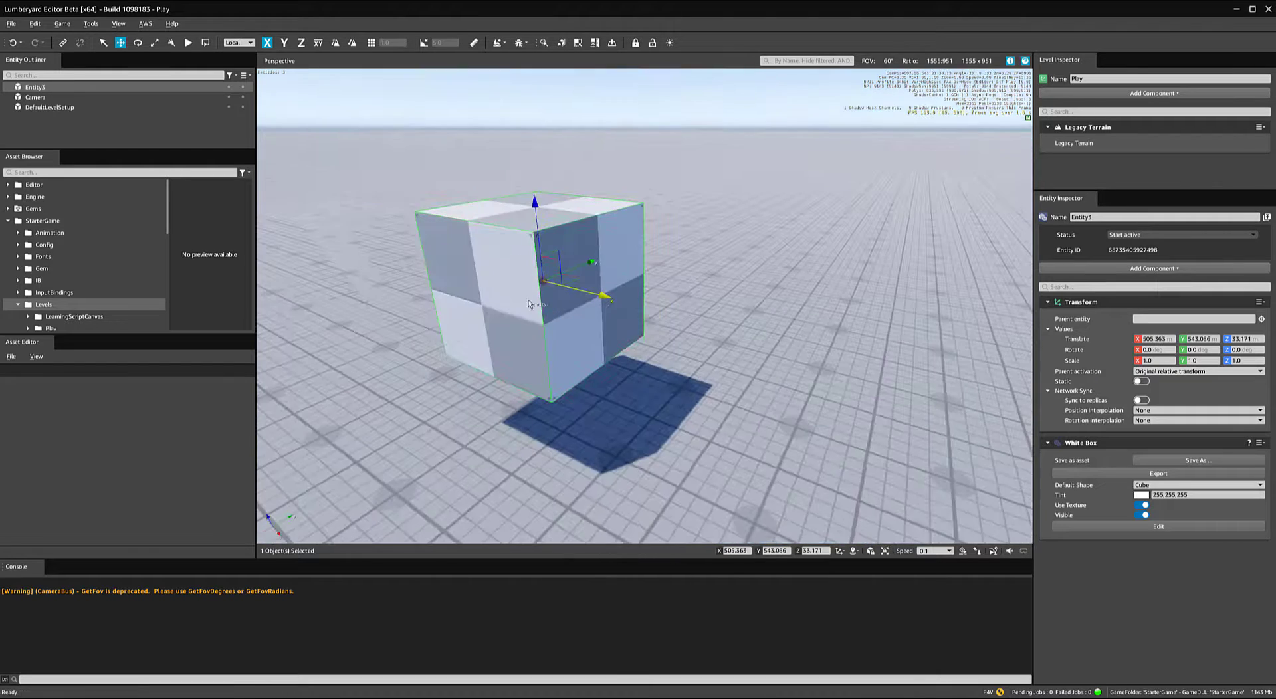
Look through the Camera entity towards the white box and fly it to about X 510.4, Y 531.6, Z 37.1 m
{"action": "scroll", "coordinate": [563, 290], "scroll_direction": "down", "scroll_amount": 5}
{"action": "scroll", "coordinate": [628, 306], "scroll_direction": "up", "scroll_amount": 3}
{"action": "middle_click_drag", "start_coordinate": [645, 318], "coordinate": [585, 317], "text": "alt"}
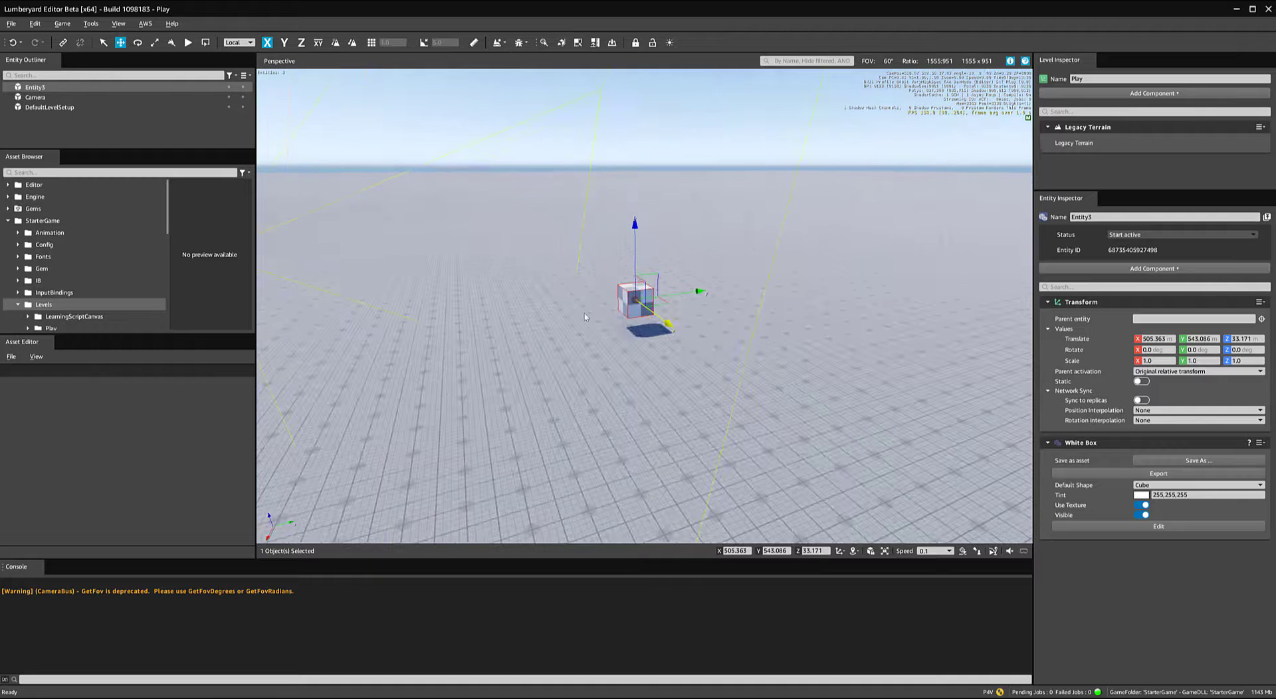
{"action": "left_click", "coordinate": [101, 98]}
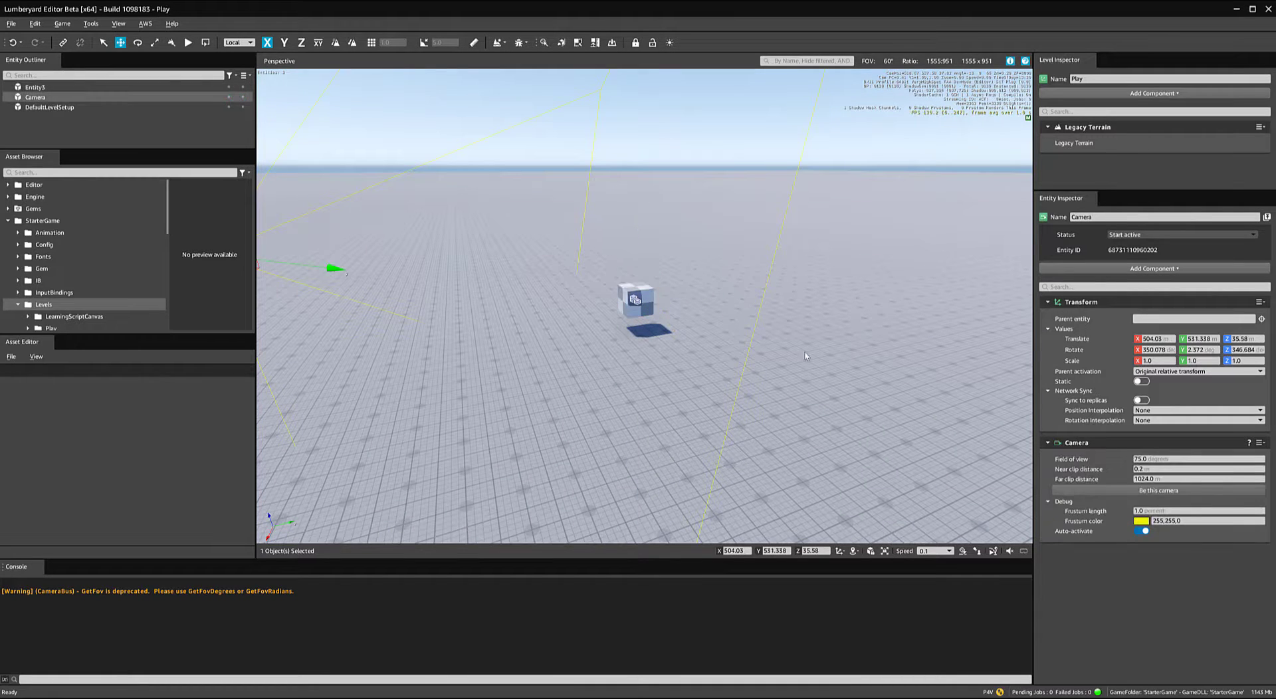
{"action": "left_click", "coordinate": [1119, 490]}
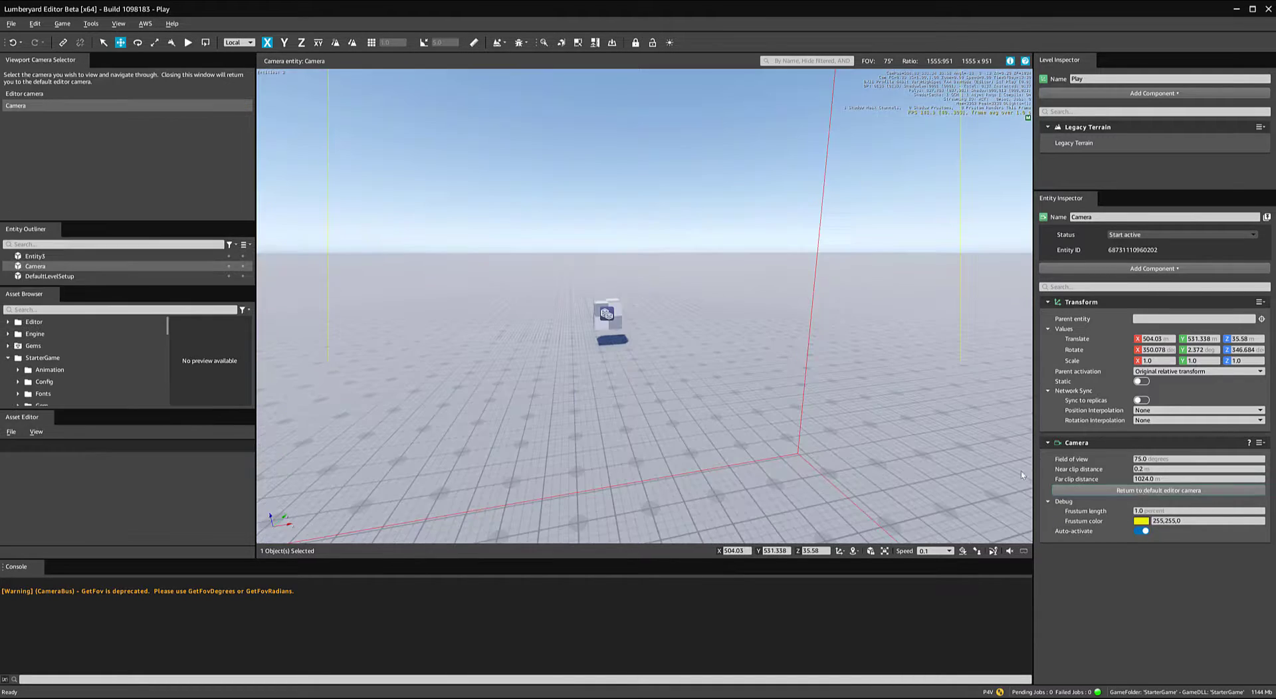
{"action": "left_click", "coordinate": [639, 363]}
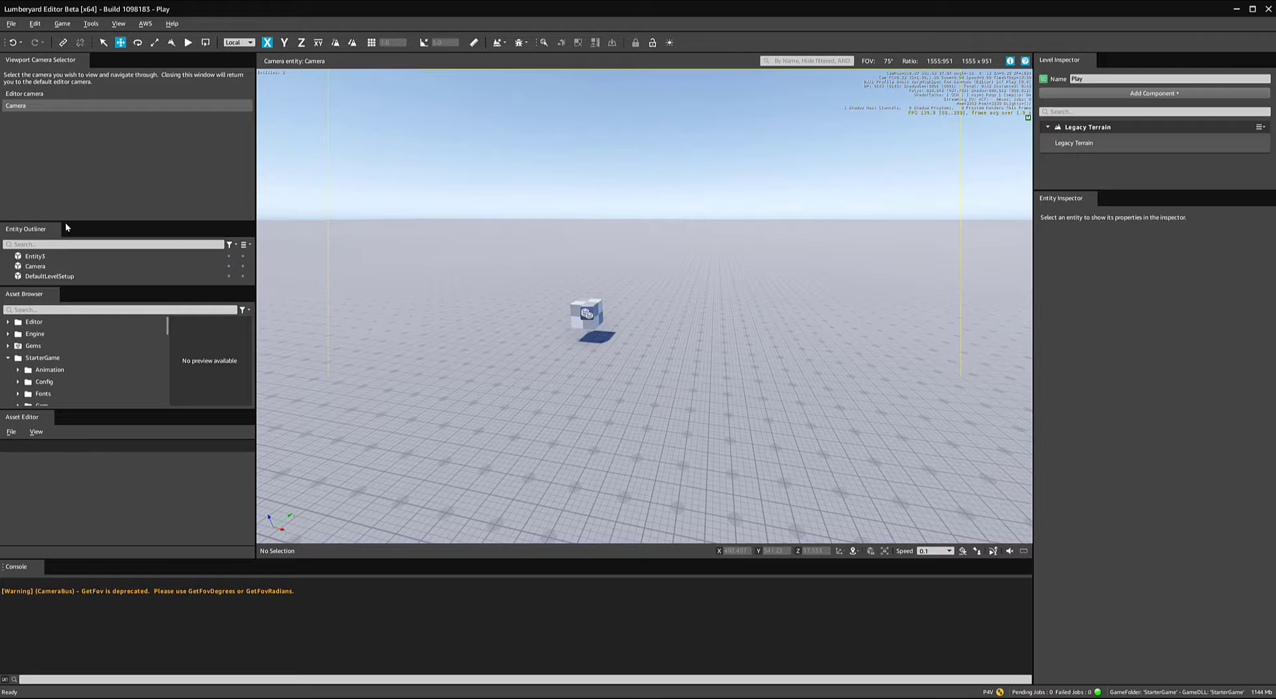
Fly the Camera entity to about X 508.3, Y 533.4, Z 36.1 m and return to the default editor camera
{"action": "left_click_drag", "start_coordinate": [60, 220], "coordinate": [60, 131]}
{"action": "left_click", "coordinate": [60, 180]}
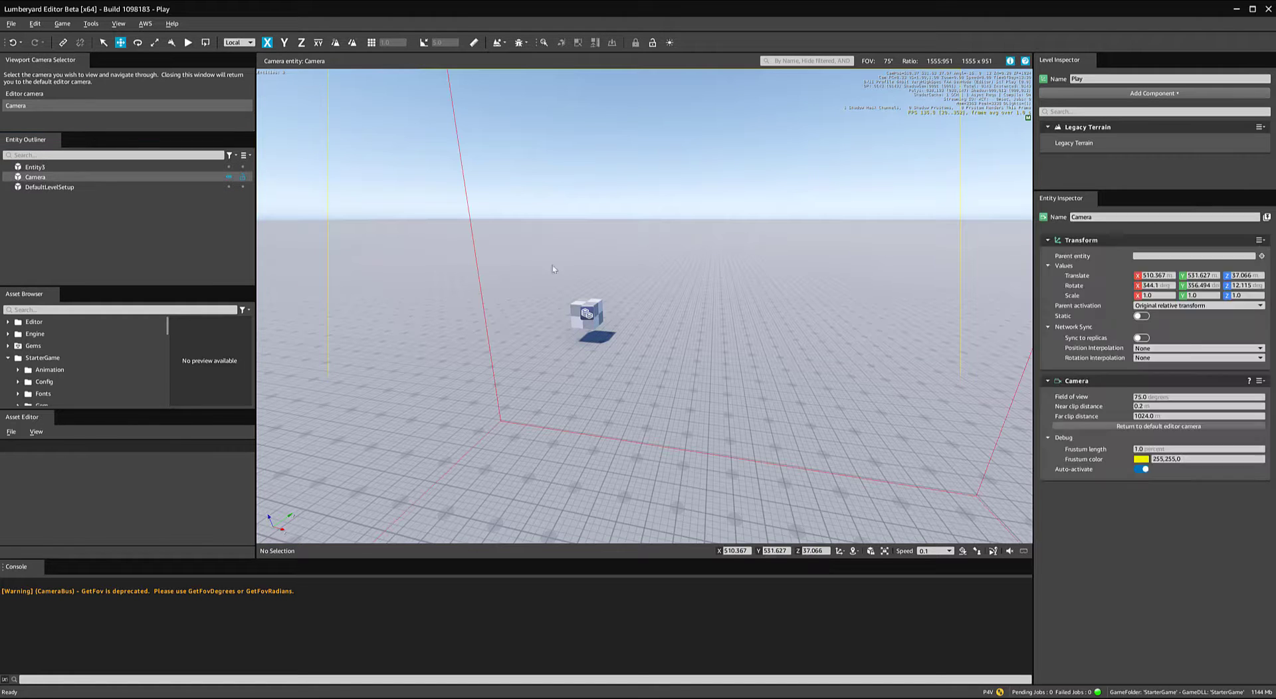
{"action": "right_click_drag", "start_coordinate": [598, 291], "coordinate": [642, 294]}
{"action": "scroll", "coordinate": [642, 299], "scroll_direction": "down", "scroll_amount": 3}
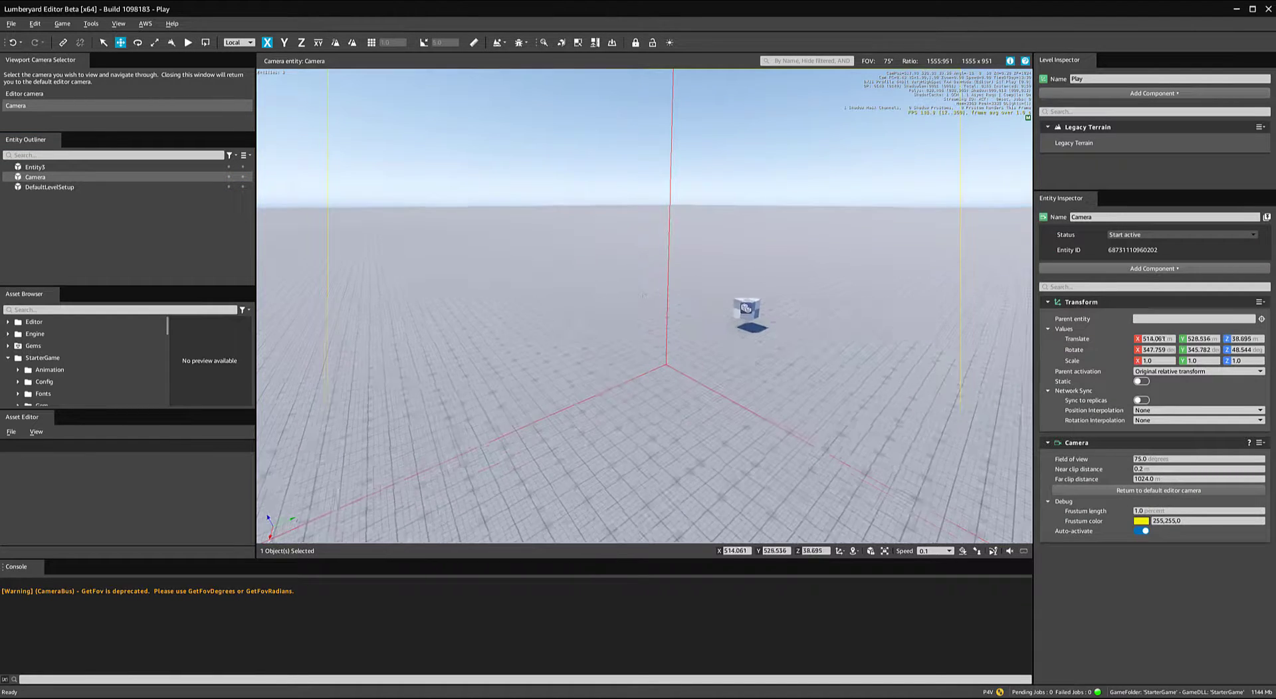
{"action": "scroll", "coordinate": [710, 361], "scroll_direction": "up", "scroll_amount": 5}
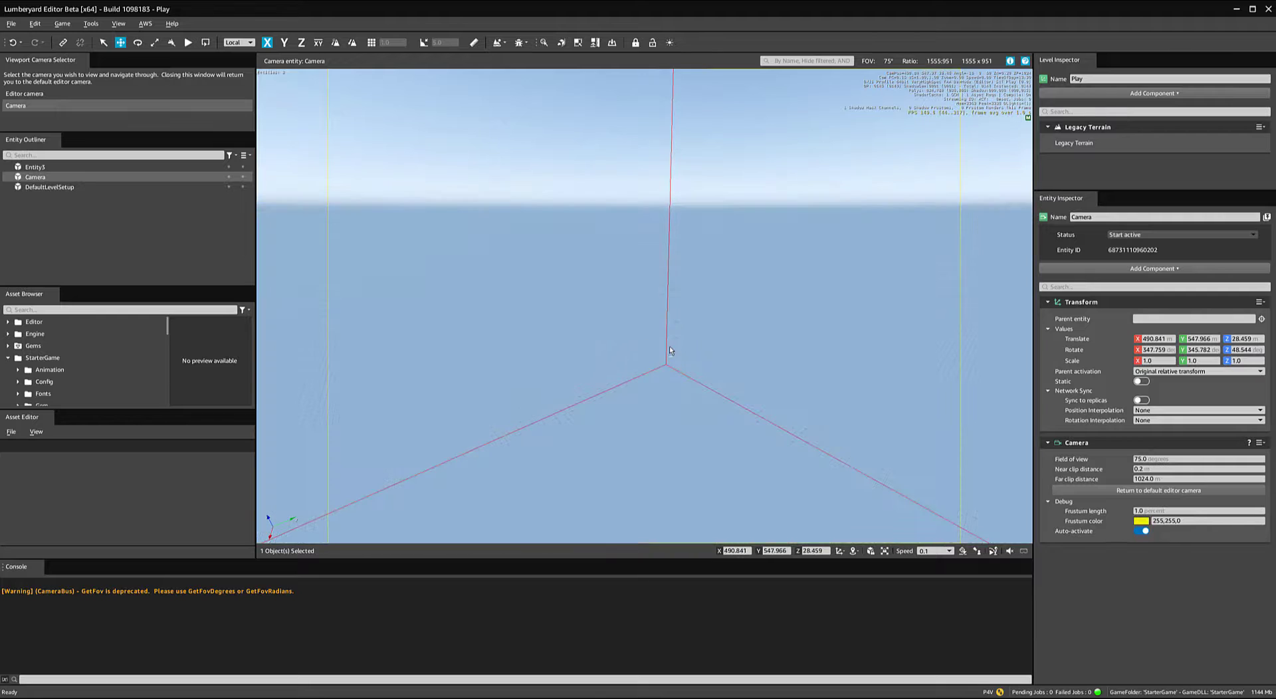
{"action": "left_click", "coordinate": [1093, 492]}
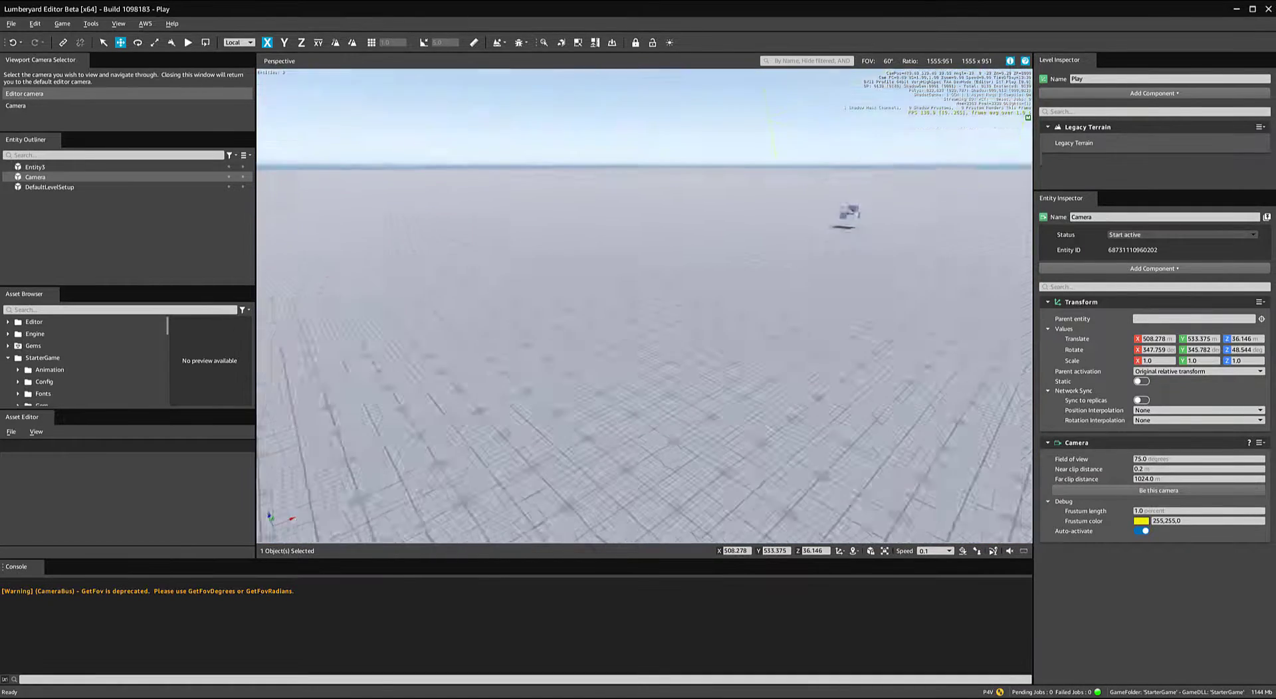
Compare the scene as seen by the Camera entity and by the editor camera, switching between the two views
{"action": "right_click_drag", "start_coordinate": [857, 193], "coordinate": [863, 277]}
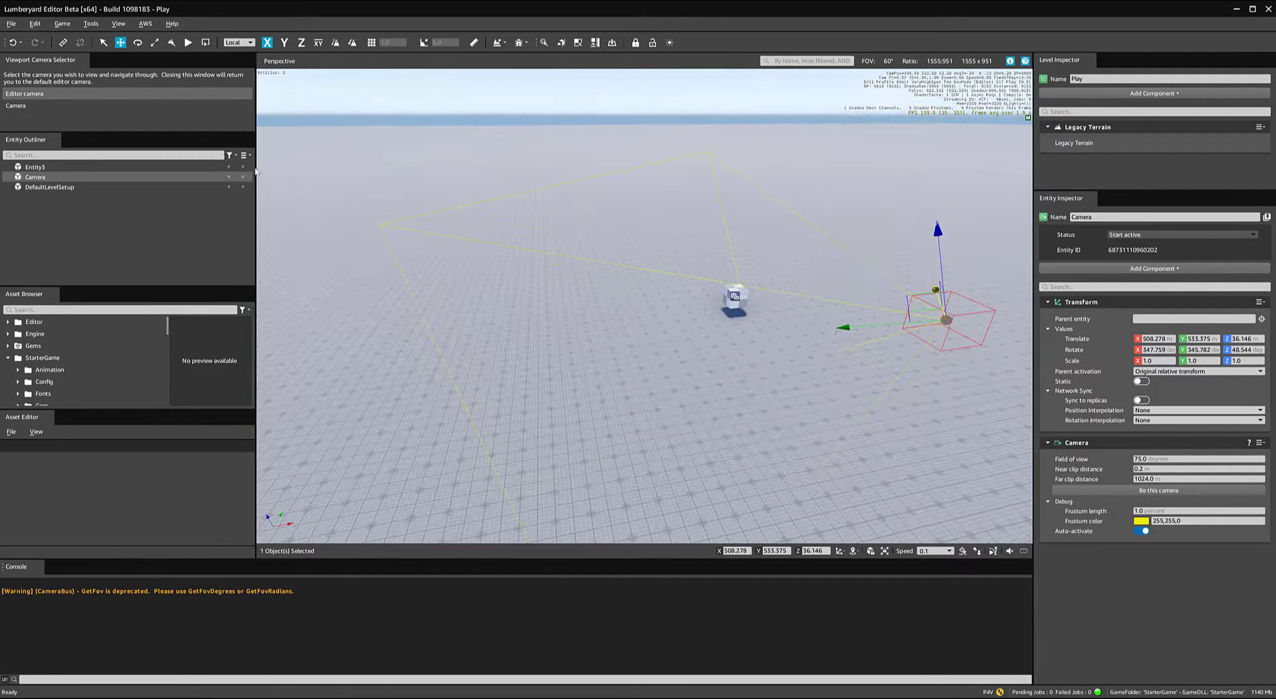
{"action": "left_click", "coordinate": [22, 106]}
{"action": "left_click", "coordinate": [25, 94]}
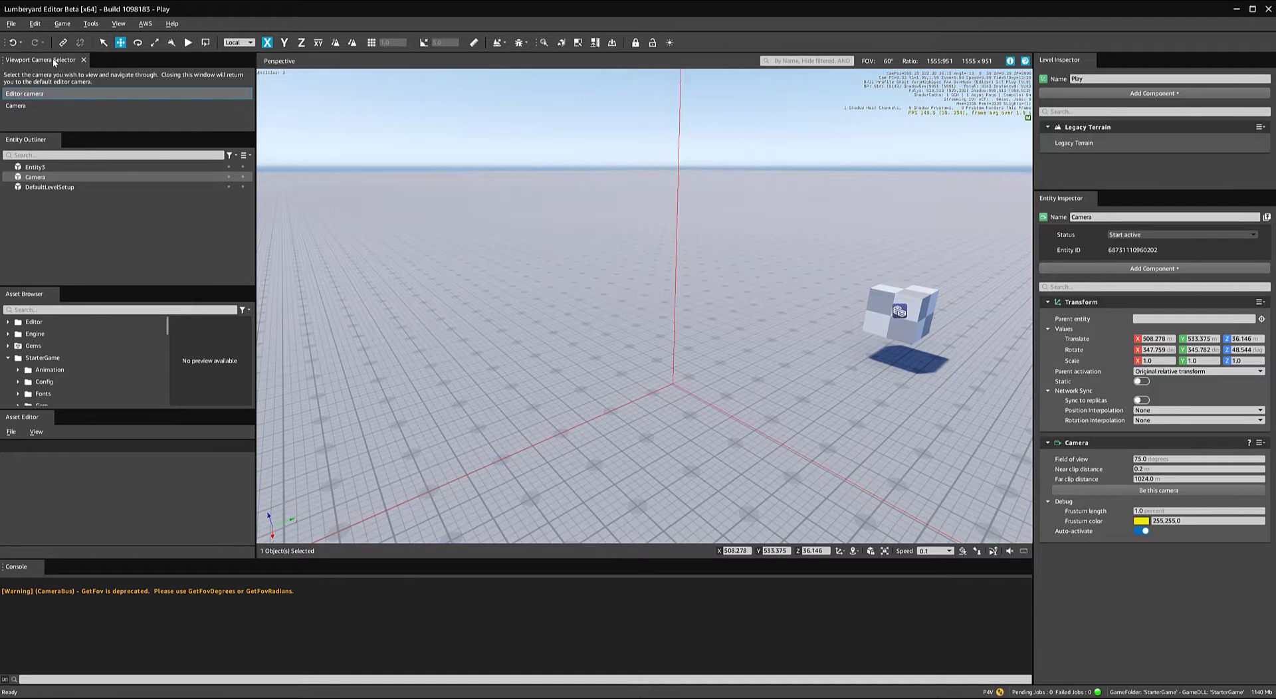
{"action": "left_click", "coordinate": [37, 105]}
{"action": "left_click", "coordinate": [39, 94]}
{"action": "scroll", "coordinate": [660, 204], "scroll_direction": "down", "scroll_amount": 5}
{"action": "right_click_drag", "start_coordinate": [660, 203], "coordinate": [650, 229]}
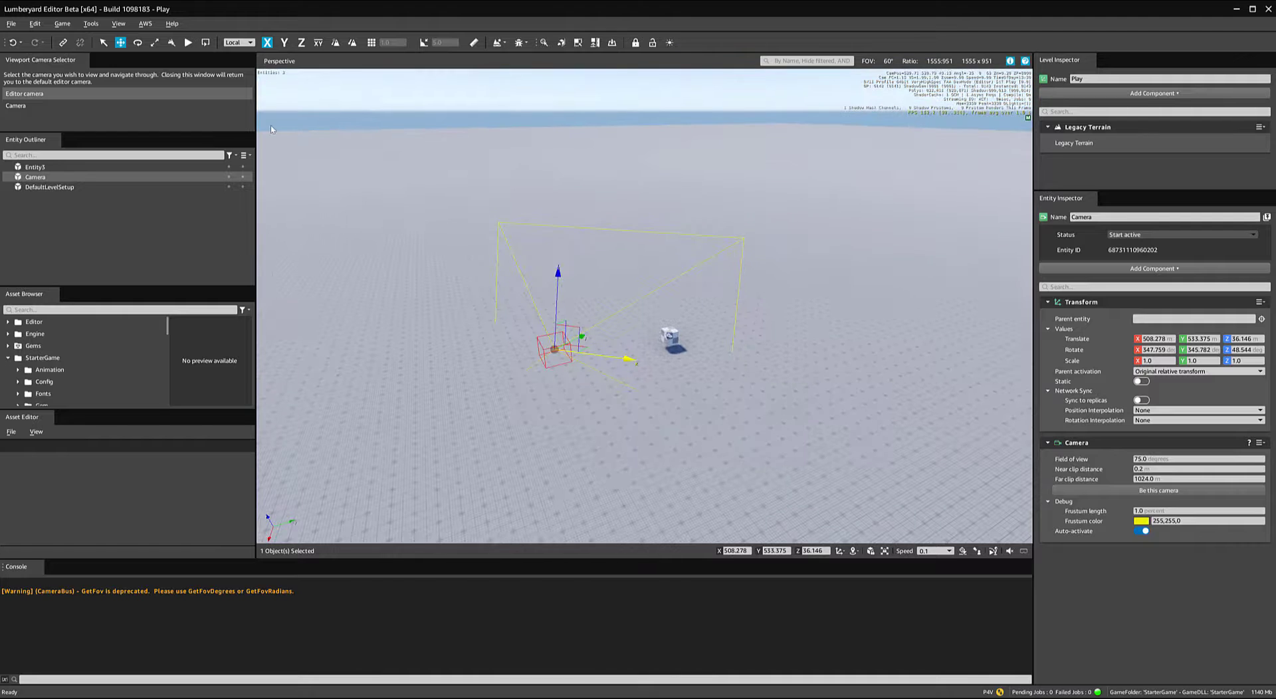
Switch the viewport to the Camera entity's view and delete the Camera entity from the level
{"action": "left_click", "coordinate": [53, 107]}
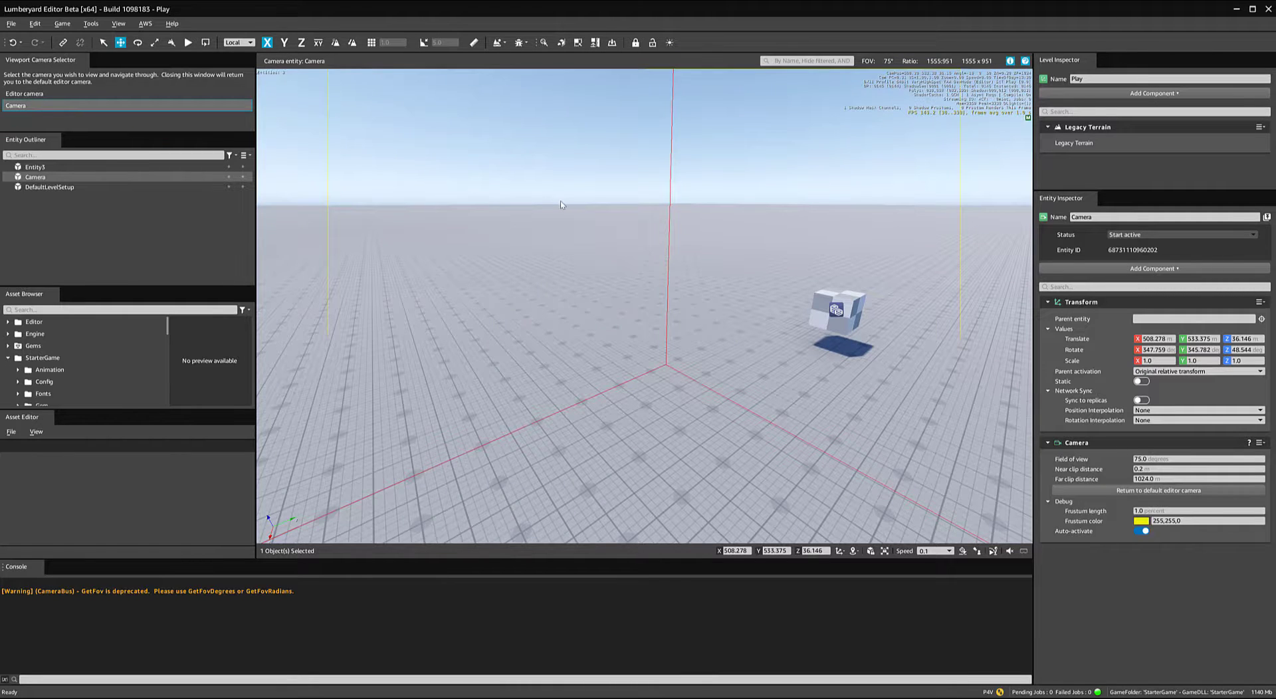
{"action": "key", "text": "Delete"}
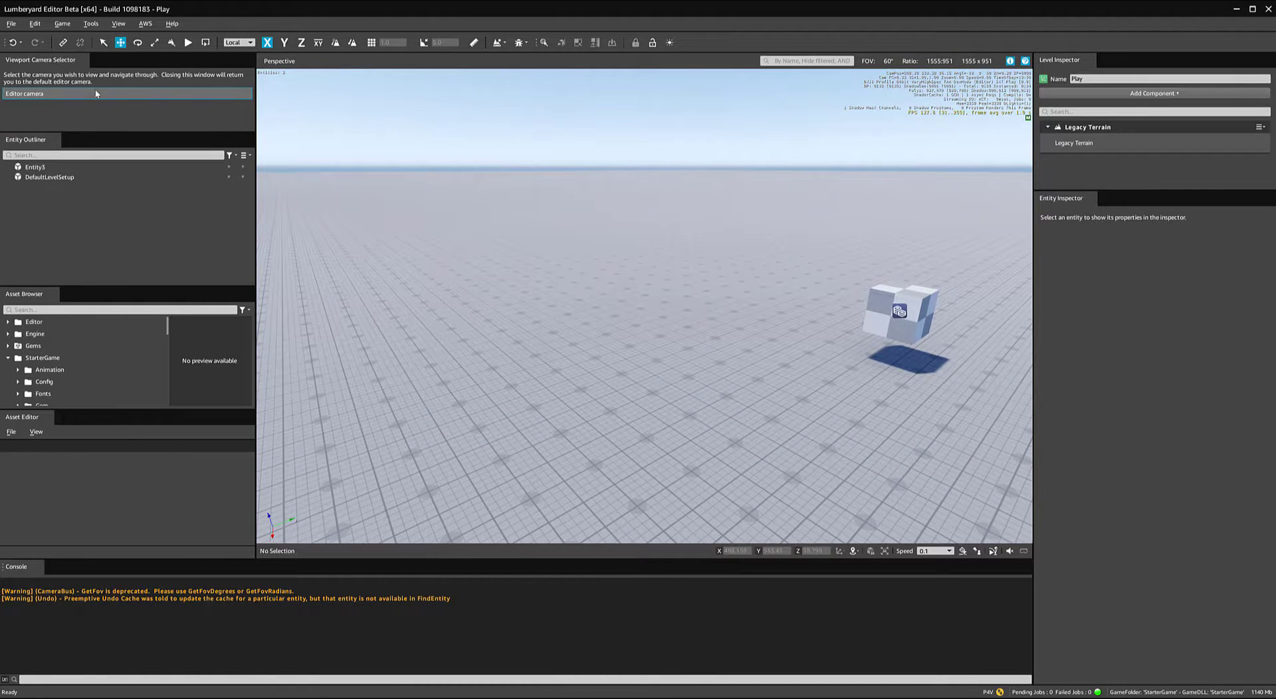
Examine the white box cube from several angles and distances with the editor camera
{"action": "right_click_drag", "start_coordinate": [764, 259], "coordinate": [709, 305]}
{"action": "key", "text": "d"}
{"action": "key", "text": "d"}
{"action": "right_click_drag", "start_coordinate": [633, 307], "coordinate": [648, 270]}
{"action": "key", "text": "a"}
{"action": "key", "text": "a"}
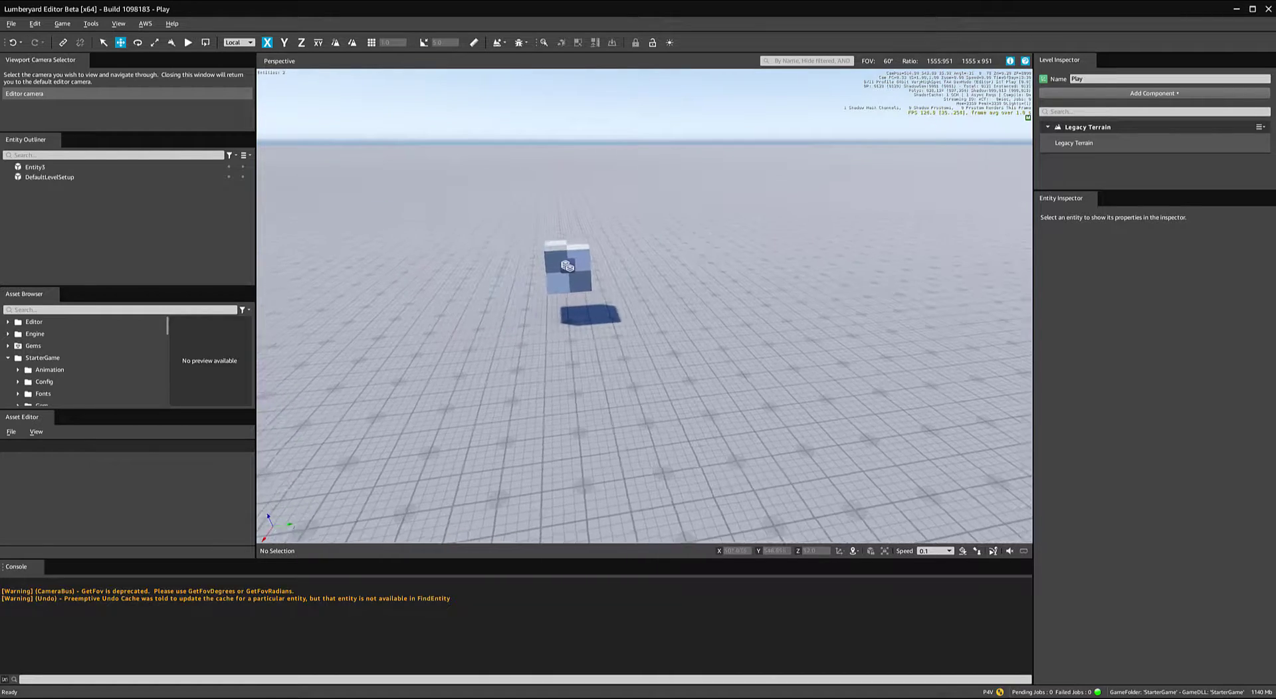
{"action": "mouse_move", "coordinate": [587, 267]}
{"action": "middle_mouse_down", "text": "alt"}
{"action": "mouse_move", "coordinate": [569, 235]}
{"action": "mouse_move", "coordinate": [577, 278]}
{"action": "mouse_move", "coordinate": [625, 271]}
{"action": "mouse_move", "coordinate": [452, 242]}
{"action": "mouse_move", "coordinate": [472, 249]}
{"action": "mouse_move", "coordinate": [472, 193]}
{"action": "mouse_move", "coordinate": [602, 269]}
{"action": "middle_mouse_up", "text": "alt"}
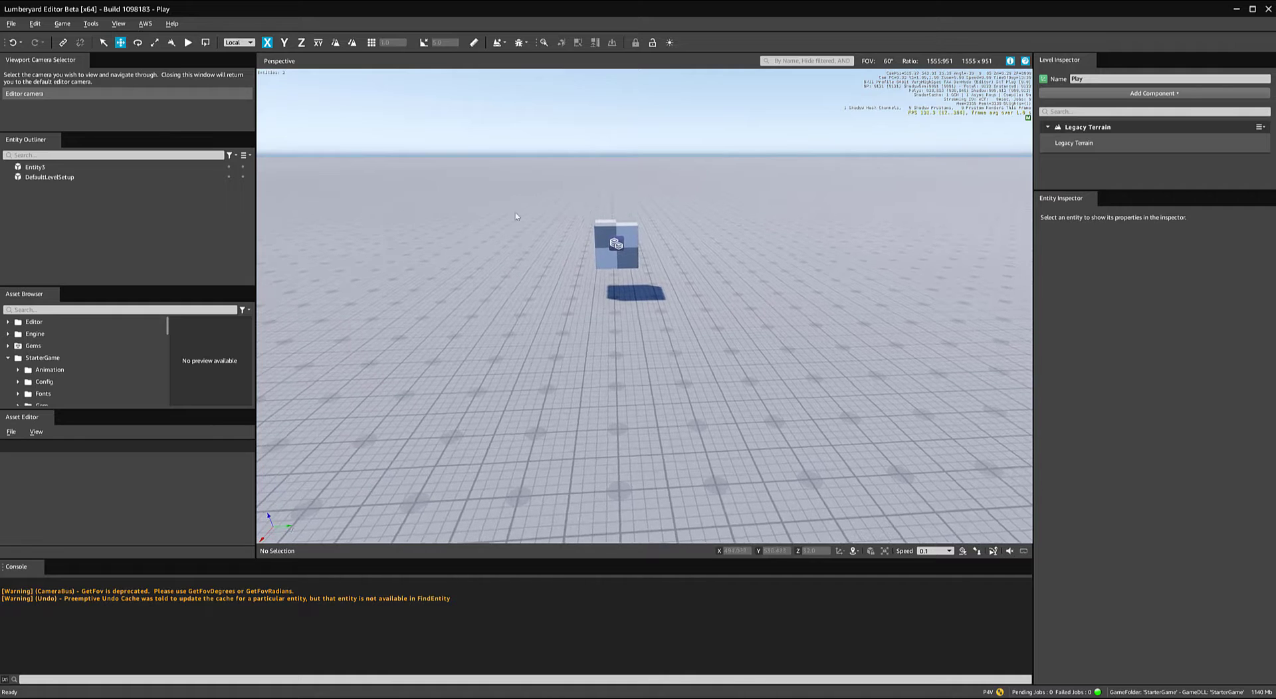
{"action": "middle_click_drag", "start_coordinate": [577, 225], "coordinate": [577, 238]}
{"action": "scroll", "coordinate": [577, 238], "scroll_direction": "up", "scroll_amount": 10}
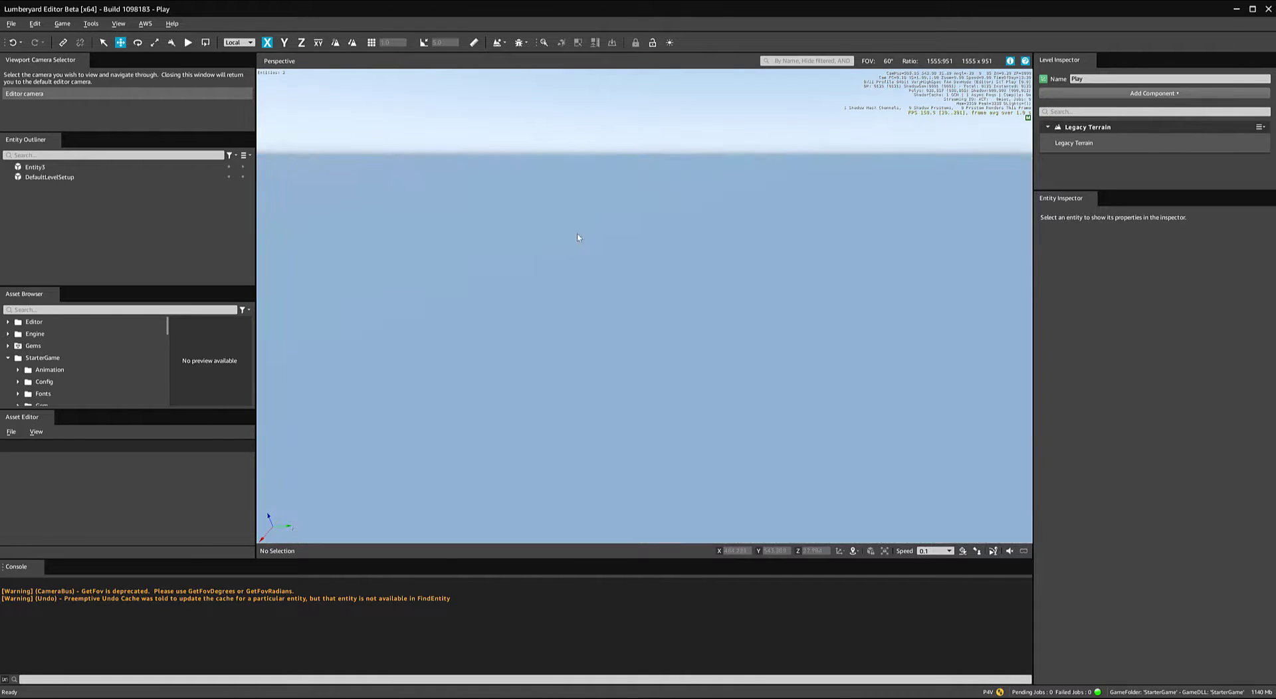
{"action": "scroll", "coordinate": [607, 240], "scroll_direction": "down", "scroll_amount": 10}
{"action": "scroll", "coordinate": [609, 241], "scroll_direction": "up", "scroll_amount": 4}
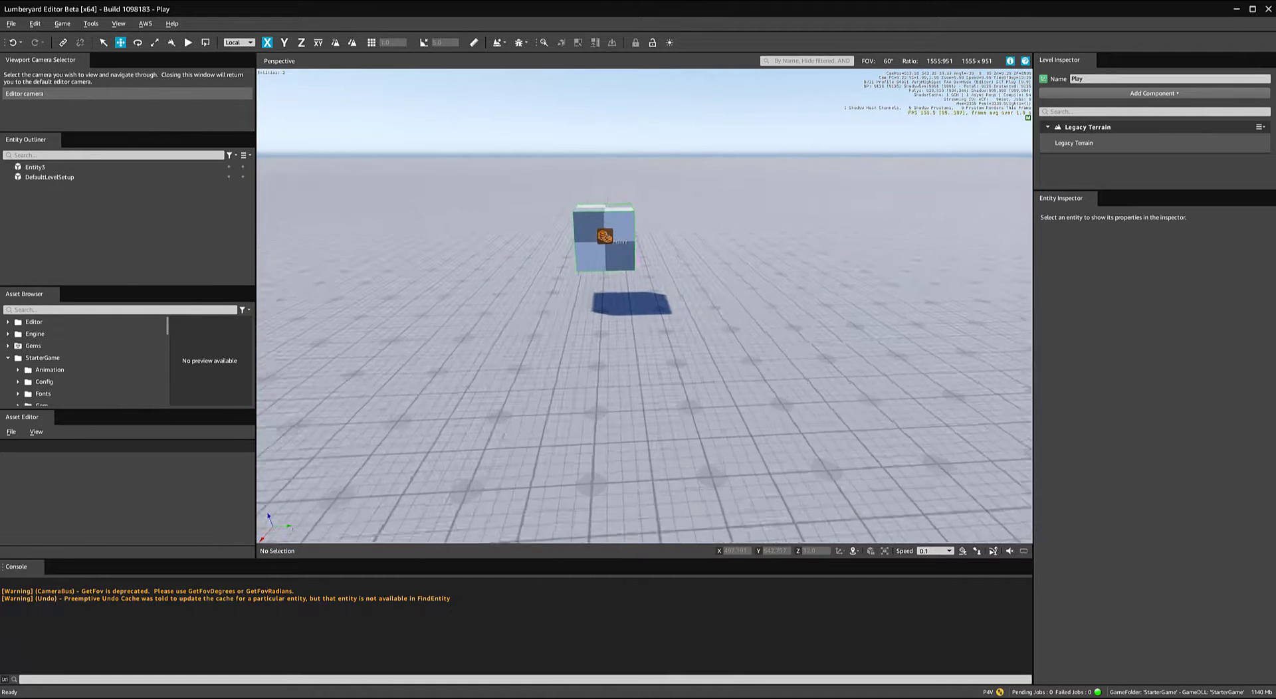
Frame the white box cube with the editor camera and create a camera entity from that view
{"action": "middle_click_drag", "start_coordinate": [610, 243], "coordinate": [647, 294]}
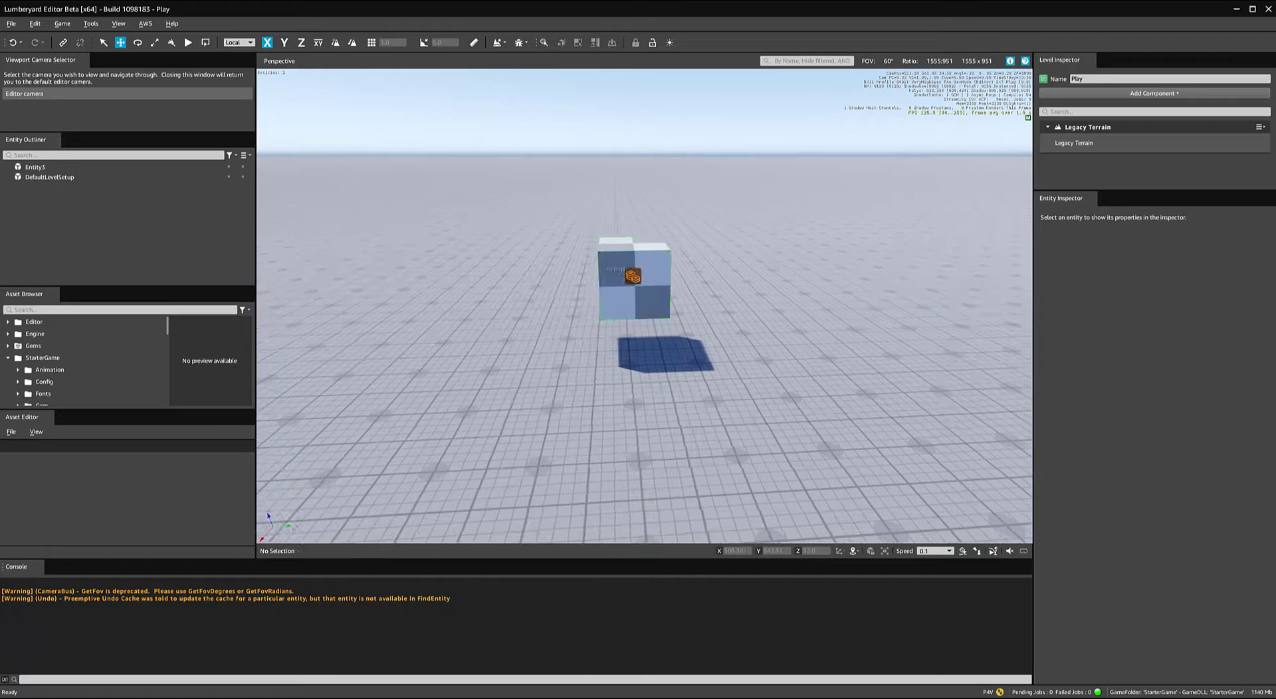
{"action": "scroll", "coordinate": [605, 272], "scroll_direction": "up", "scroll_amount": 2}
{"action": "middle_click_drag", "start_coordinate": [515, 349], "coordinate": [515, 358]}
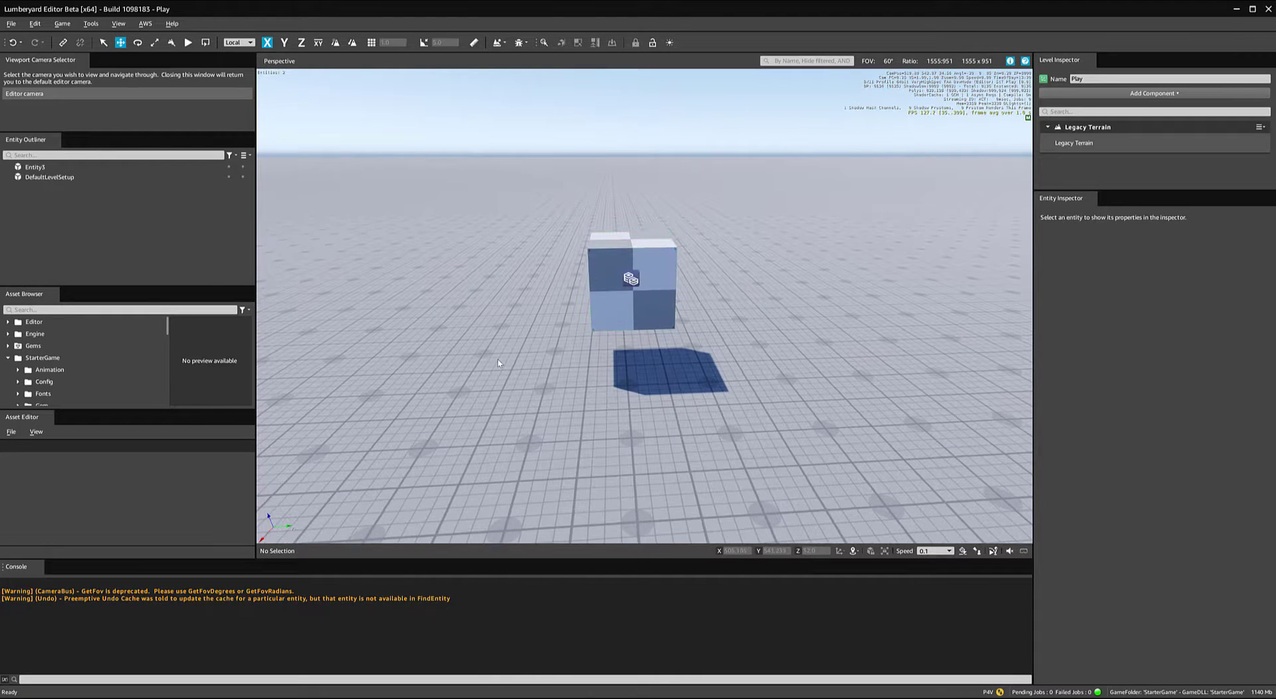
{"action": "right_click", "coordinate": [774, 250]}
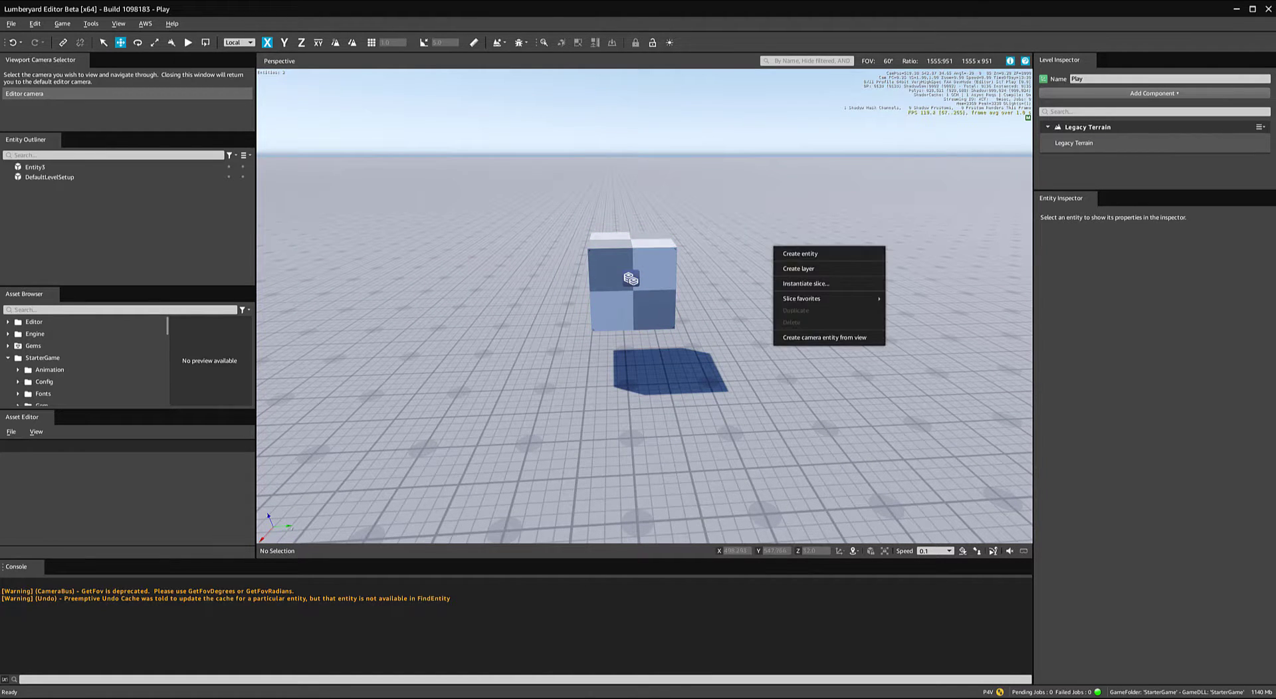
{"action": "left_click", "coordinate": [824, 338]}
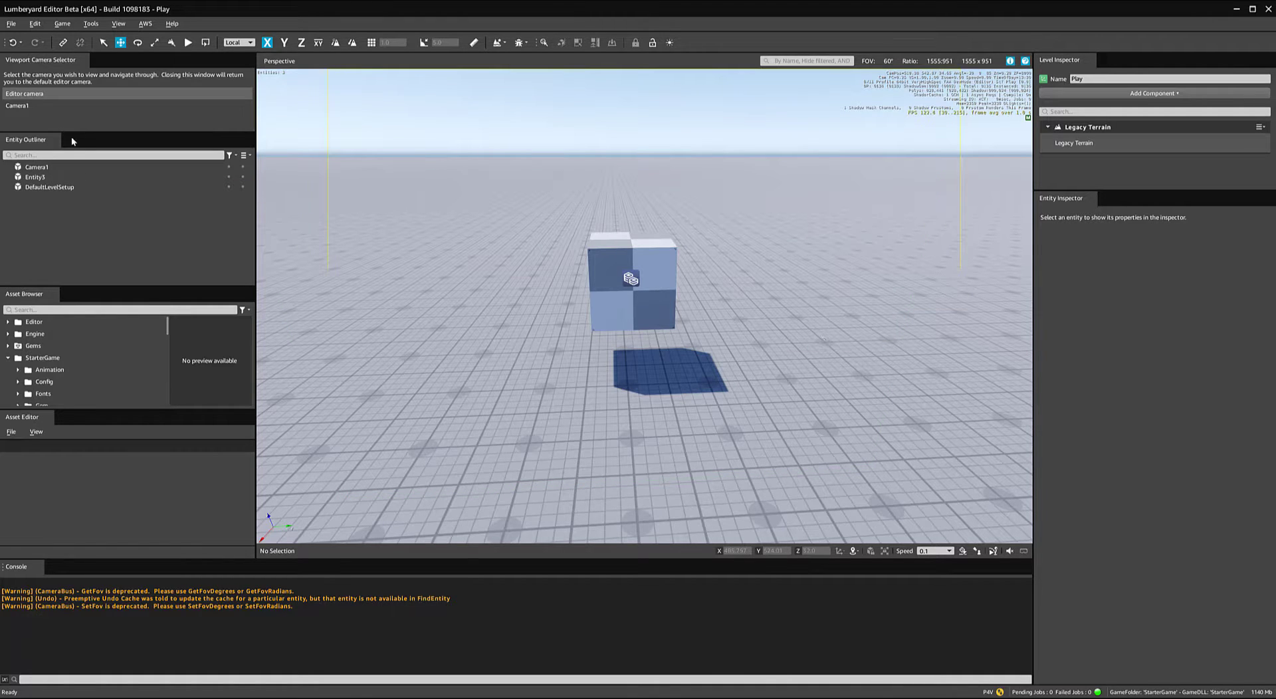
Switch the viewport to the new camera entity's view and select that camera entity to show its properties
{"action": "left_click", "coordinate": [16, 106]}
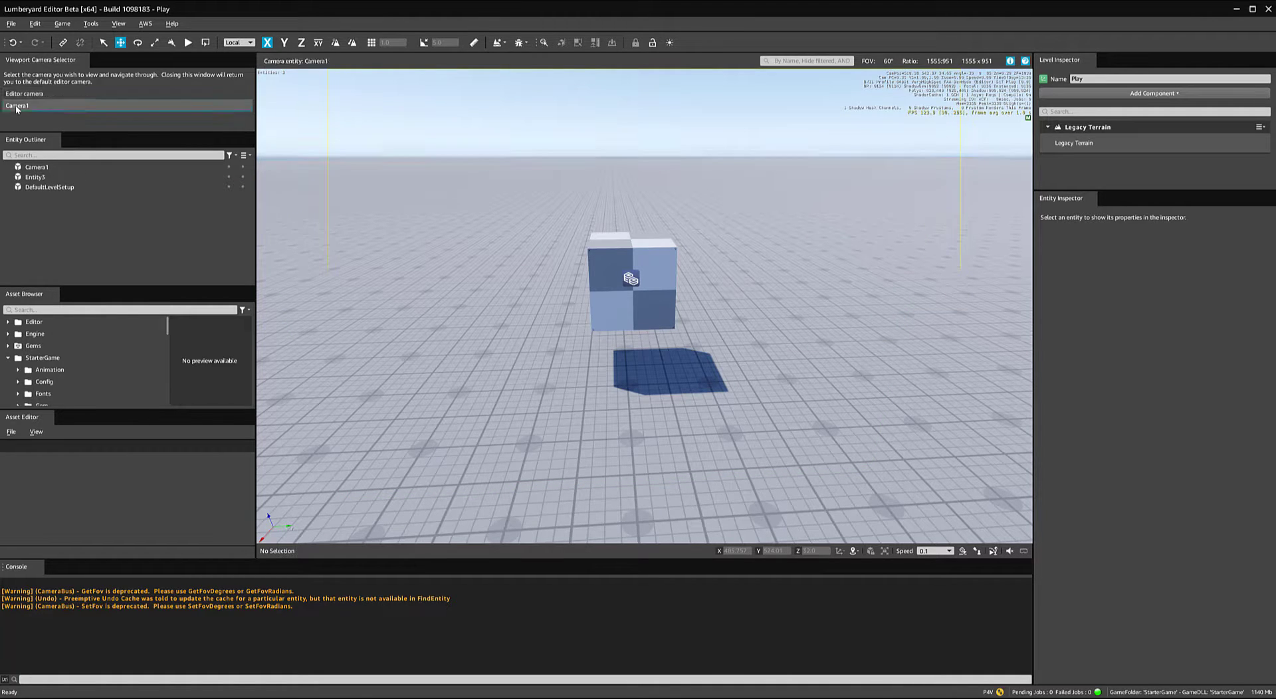
{"action": "left_click", "coordinate": [45, 169]}
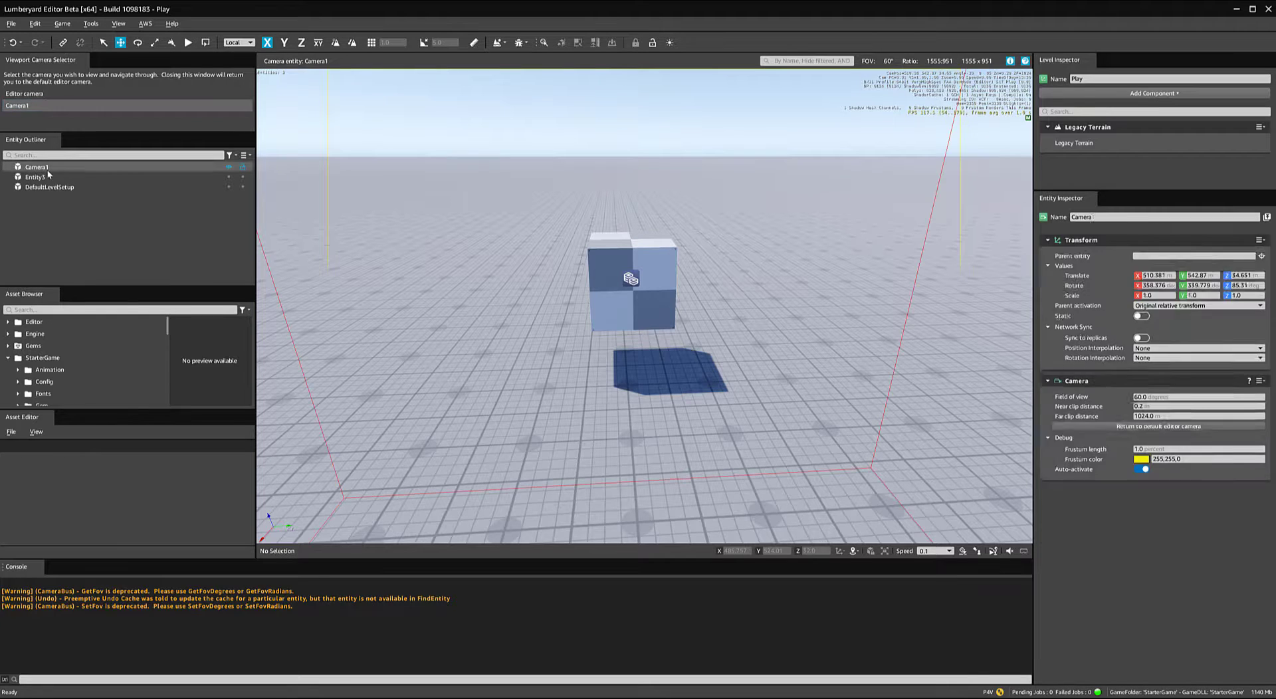